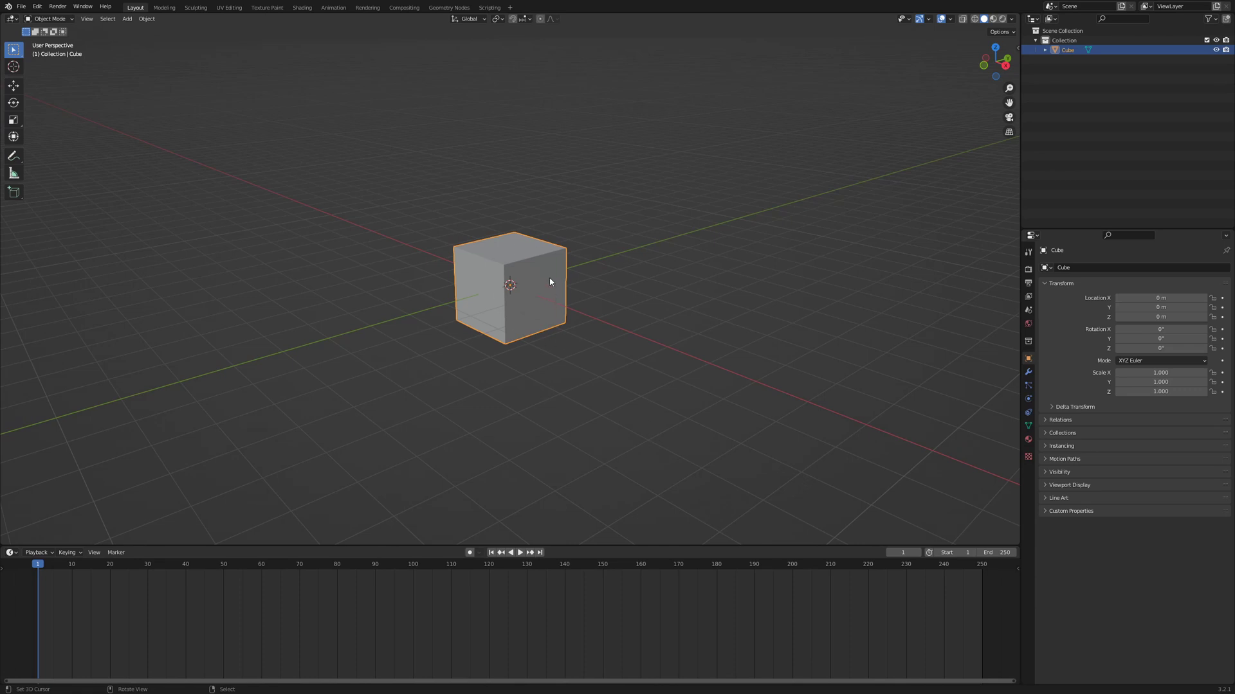
Step: Move the cube up 1 m on Z, then scale it 10× along X and Y only
type("gz1")
key("Return")
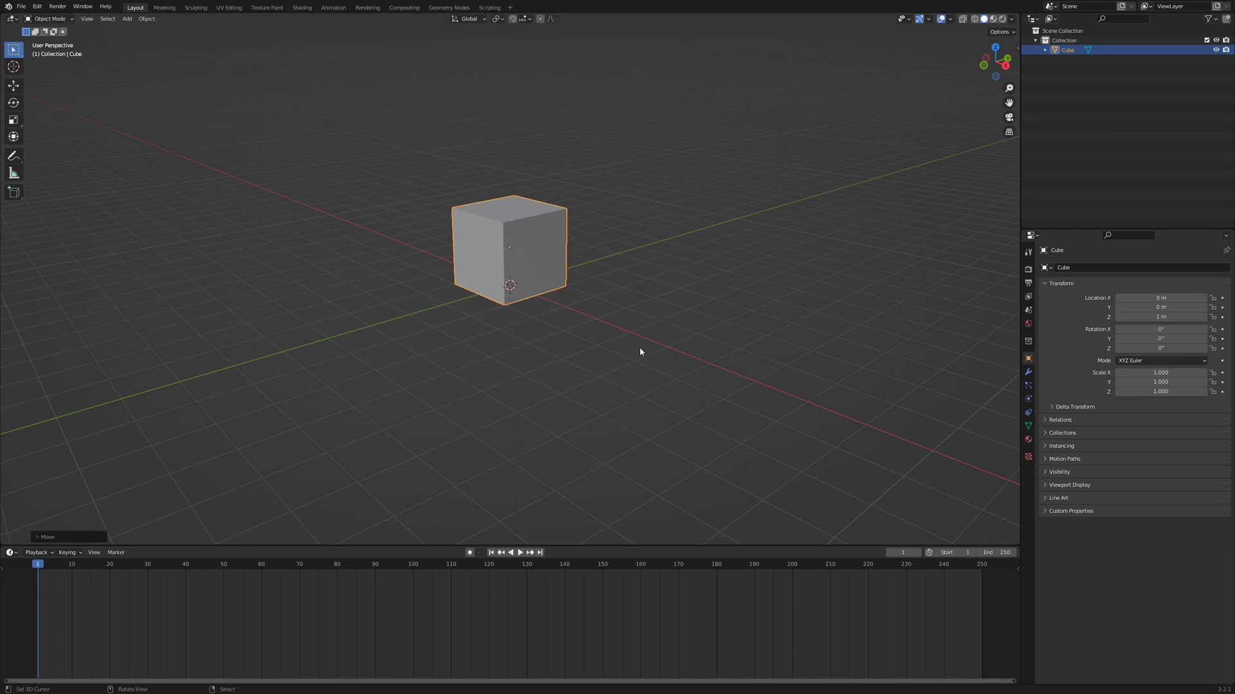
key("s")
key("shift+z")
type("10")
key("Return")
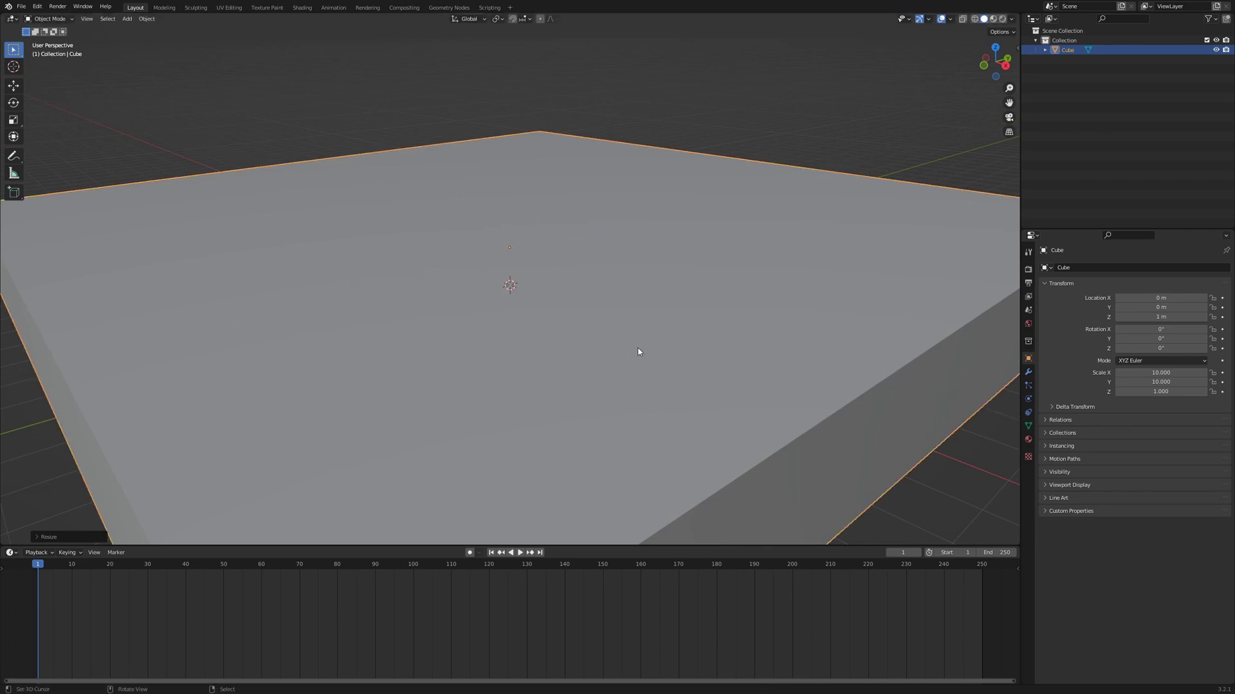
scroll(640, 353, "down", 5)
middle_click_drag(639, 354, 570, 321)
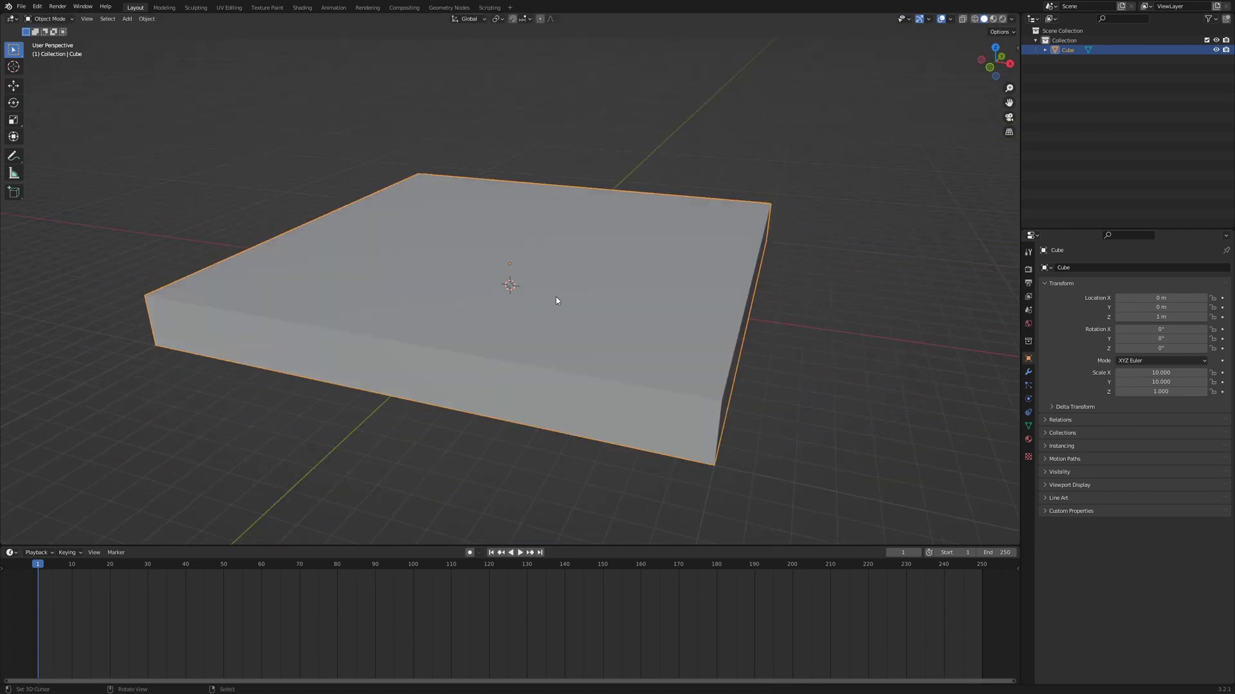
Step: In Edit Mode, subdivide the slab's top face with 100 cuts
key("Tab")
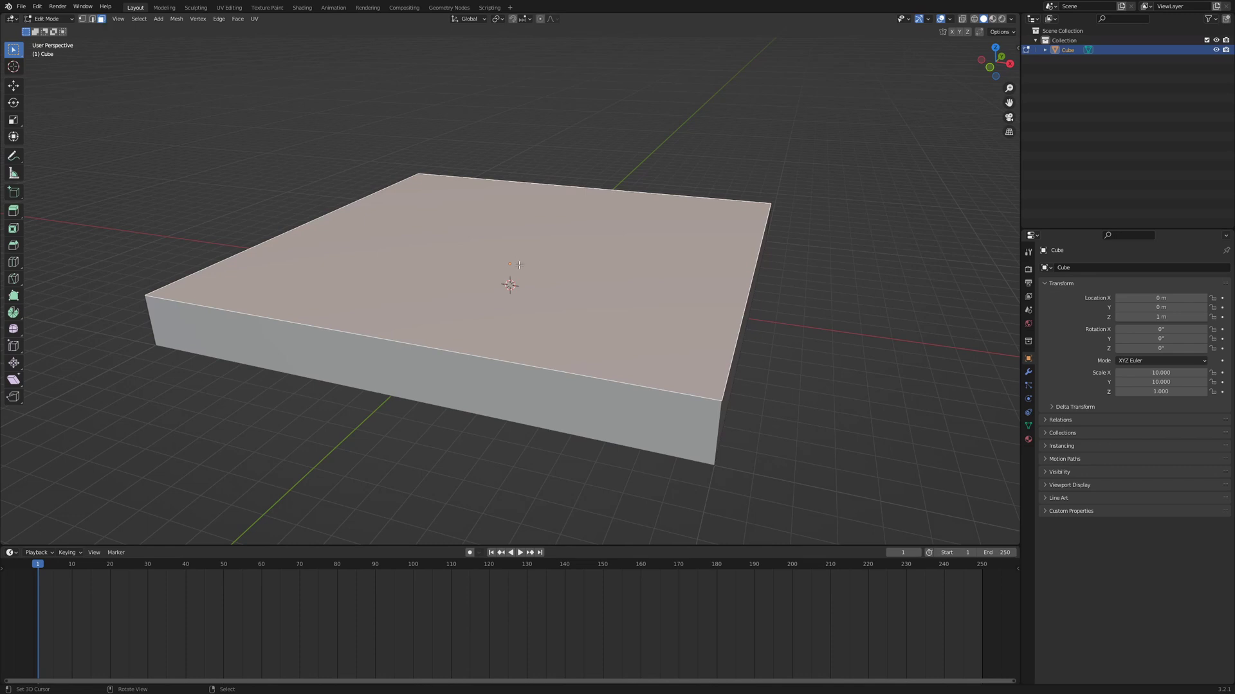
right_click(597, 288)
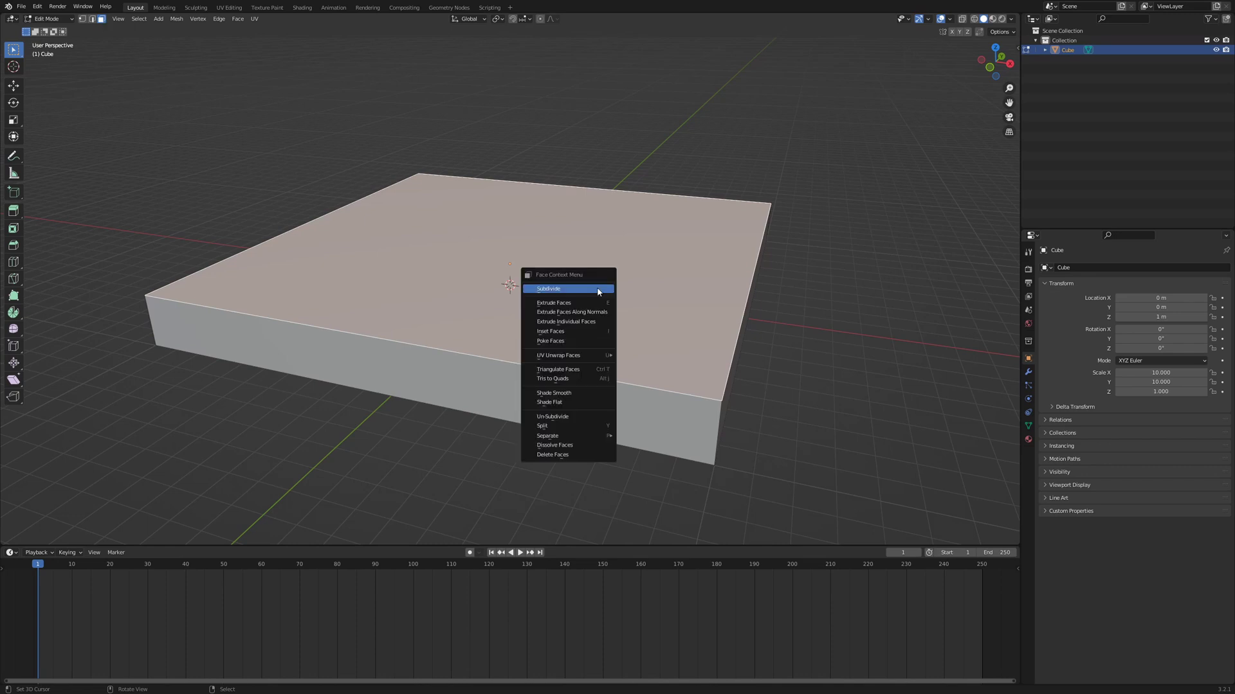
left_click(597, 290)
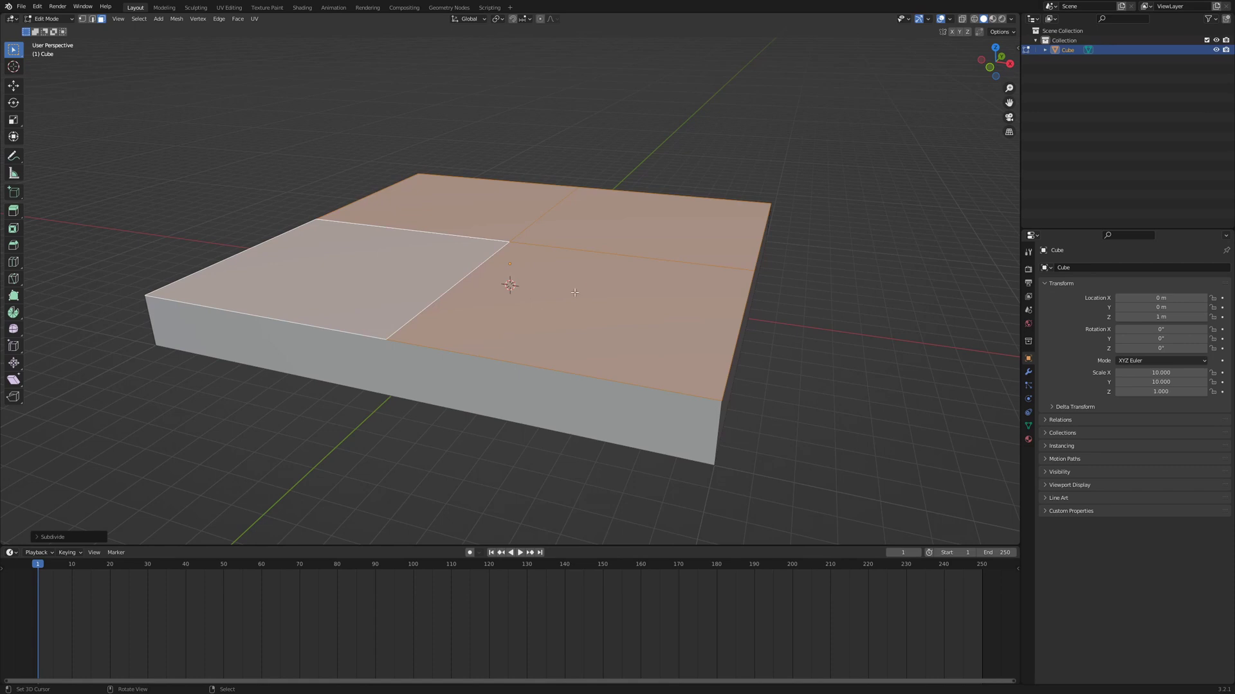
left_click(36, 538)
type("100")
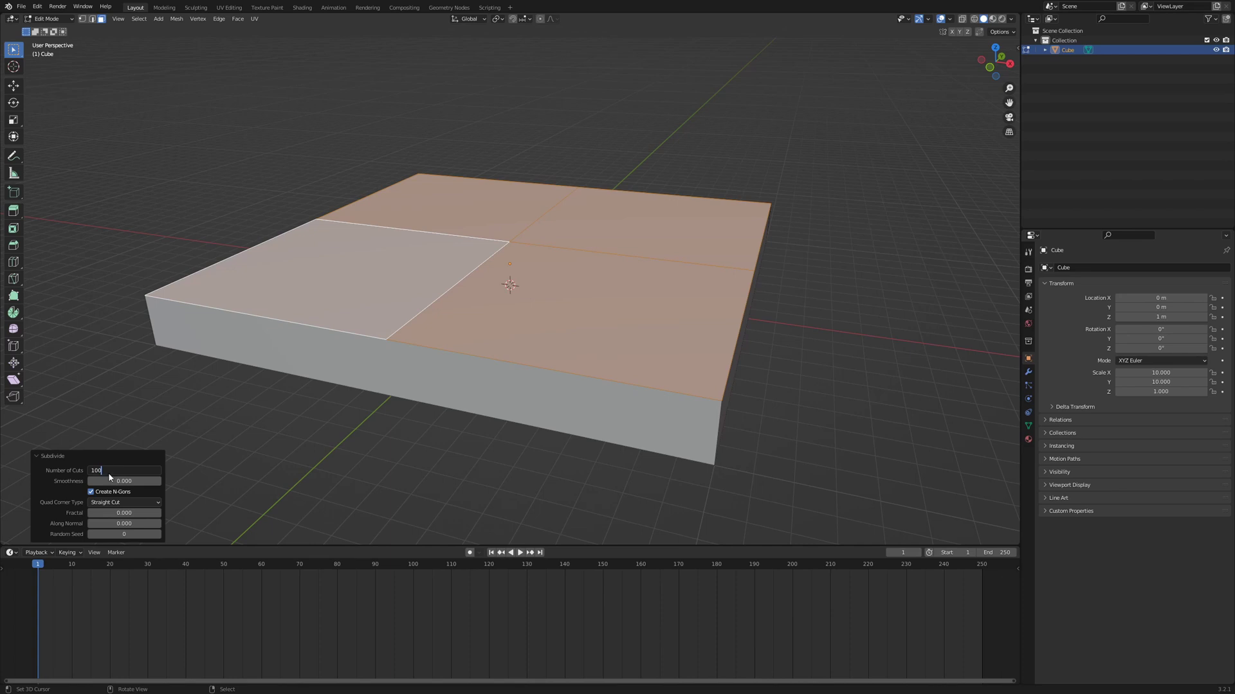
key("Return")
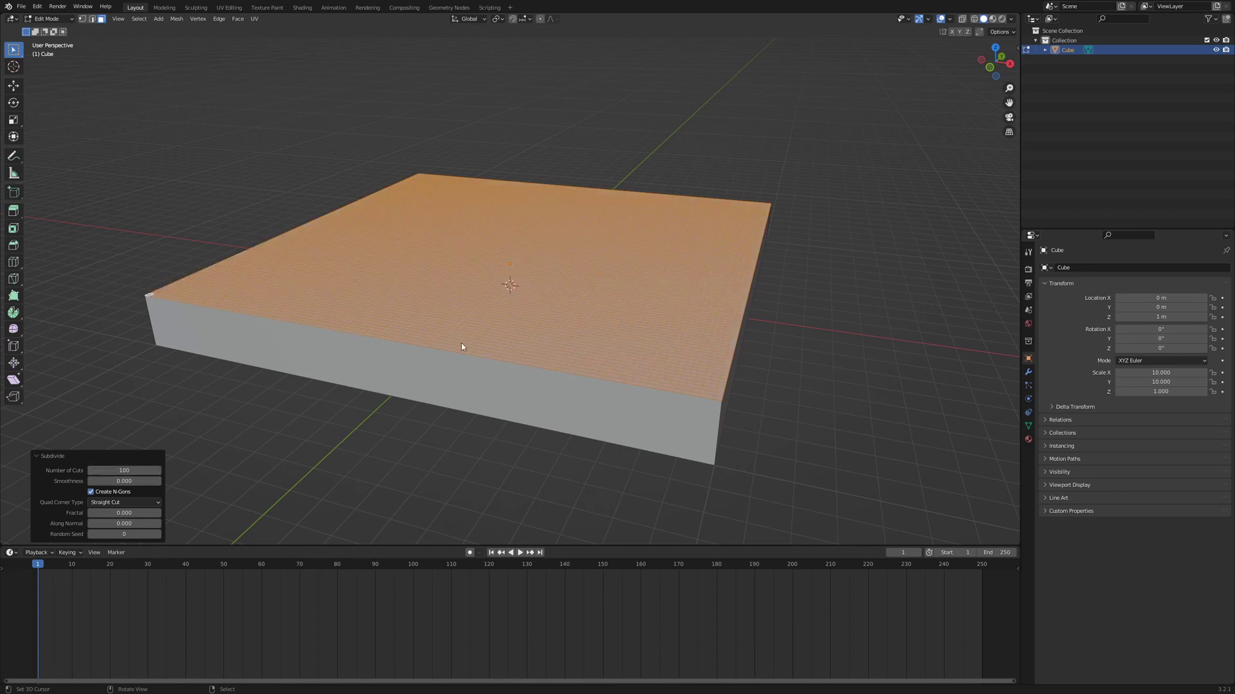
Step: Subdivide the top face once more and return to Object Mode
right_click(550, 262)
left_click(550, 261)
middle_click_drag(550, 260, 518, 268)
key("Tab")
Step: Add a Geometry Nodes modifier with a new node group, and enlarge the timeline area for node editing
scroll(519, 268, "down", 2)
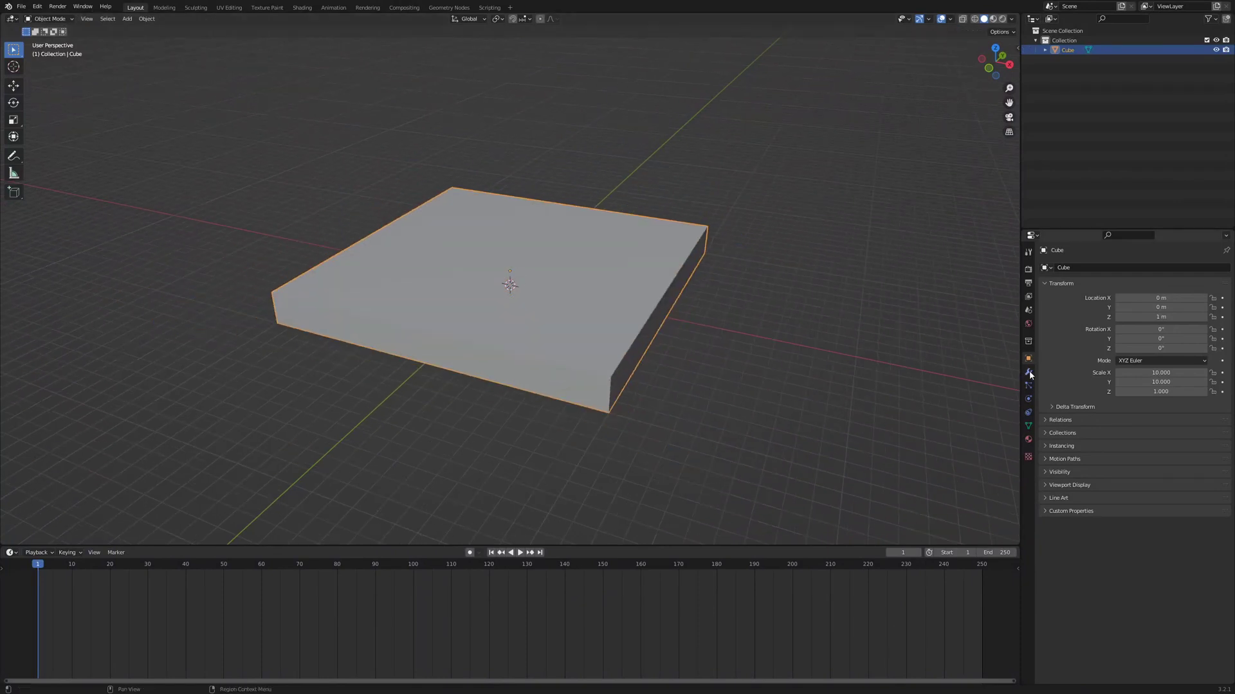
left_click(1028, 371)
left_click(1079, 270)
left_click(1071, 360)
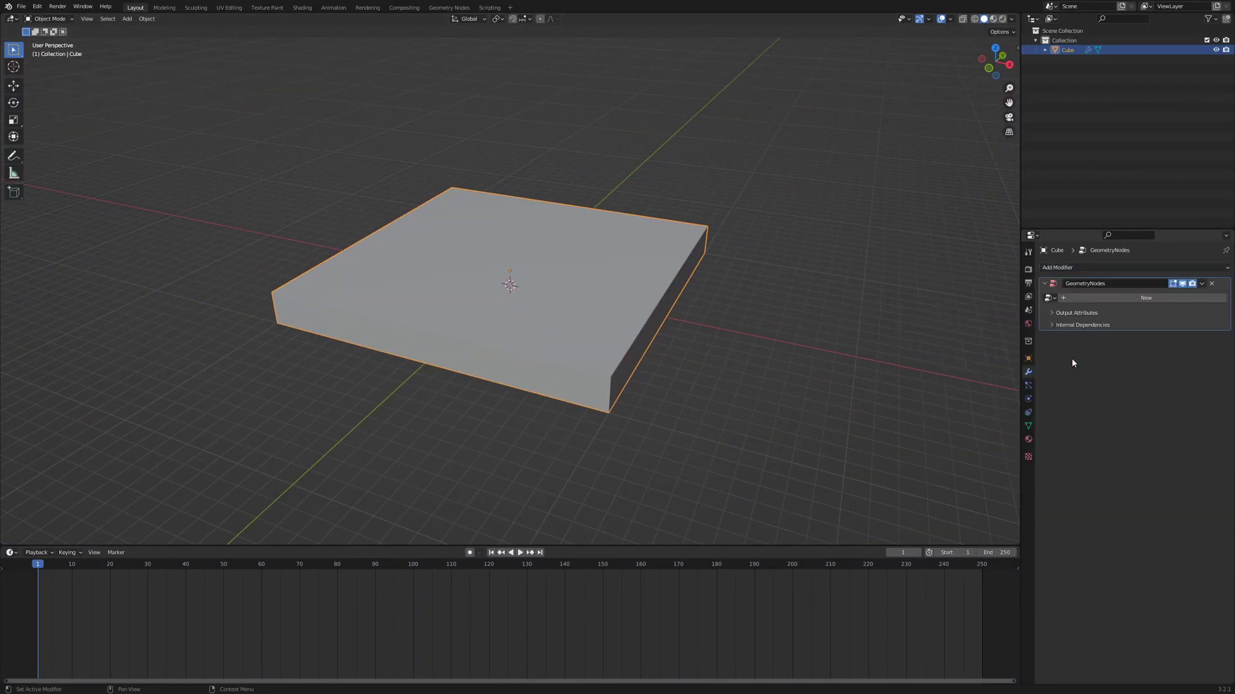
left_click(1145, 297)
left_click_drag(160, 546, 171, 349)
left_click(12, 353)
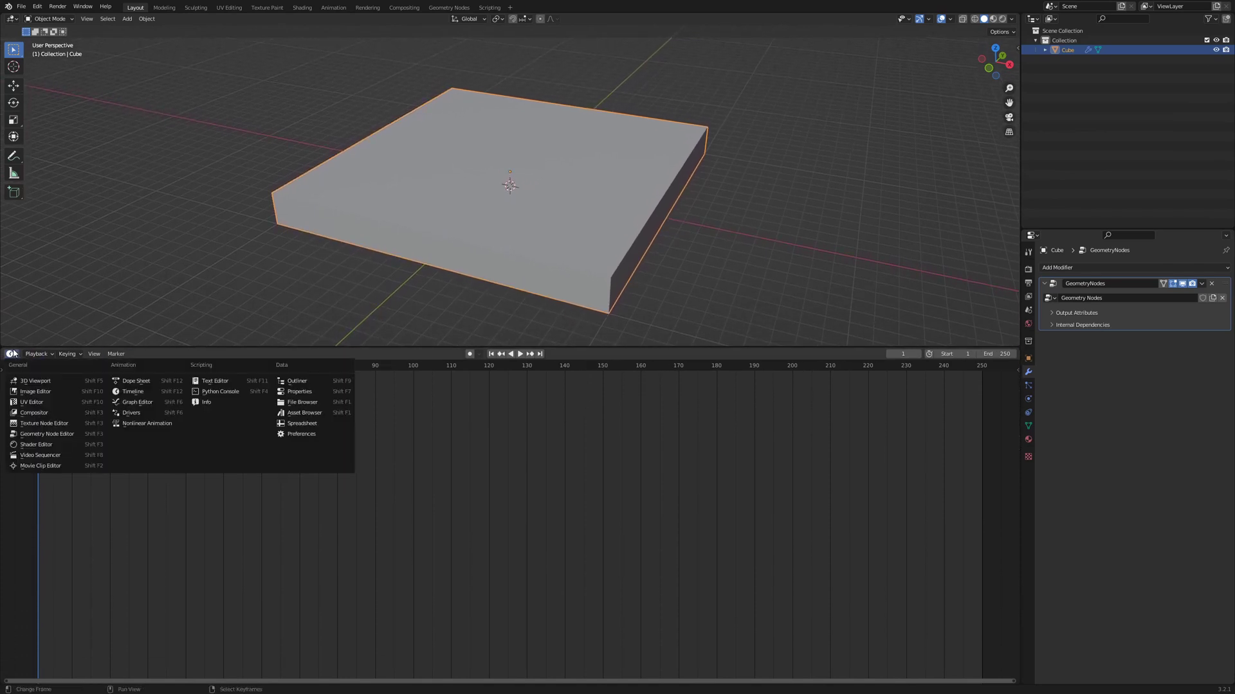
Step: Make the area a Geometry Node Editor and insert a Set Position node on the input–output link
left_click(44, 435)
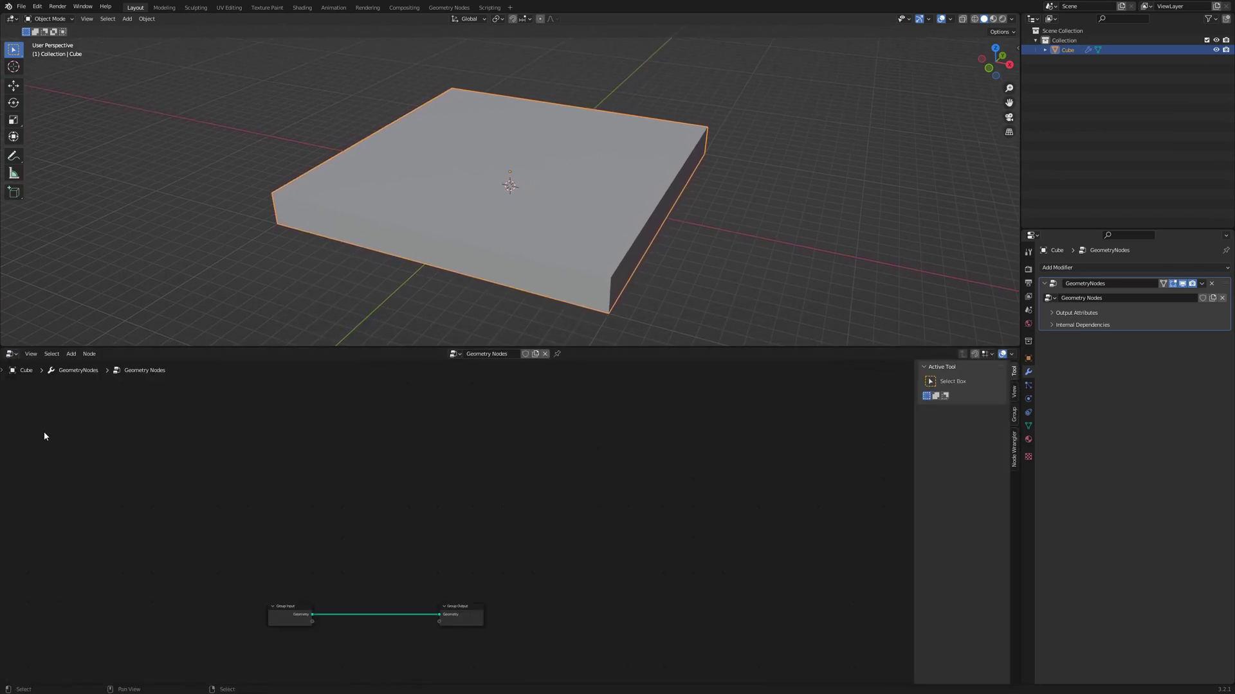
key("Home")
key("shift+a")
left_click(546, 550)
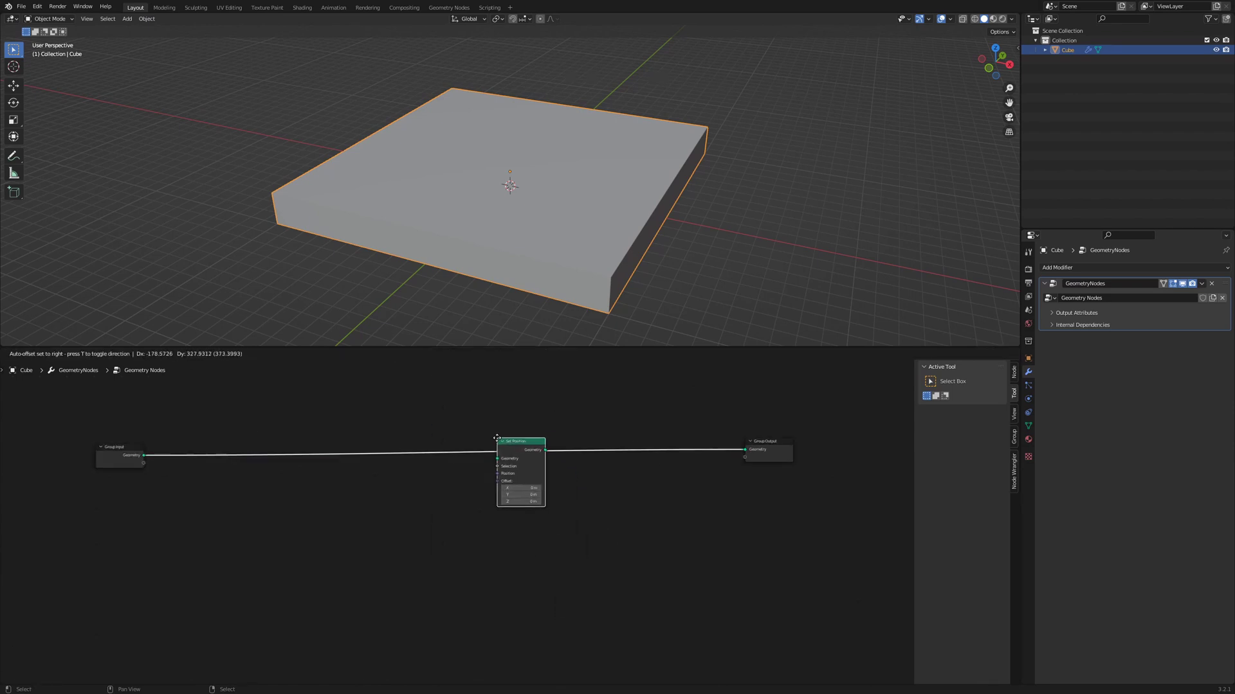
left_click(511, 503)
Step: Add Position, Separate XYZ and Combine XYZ nodes to the graph
key("shift+a")
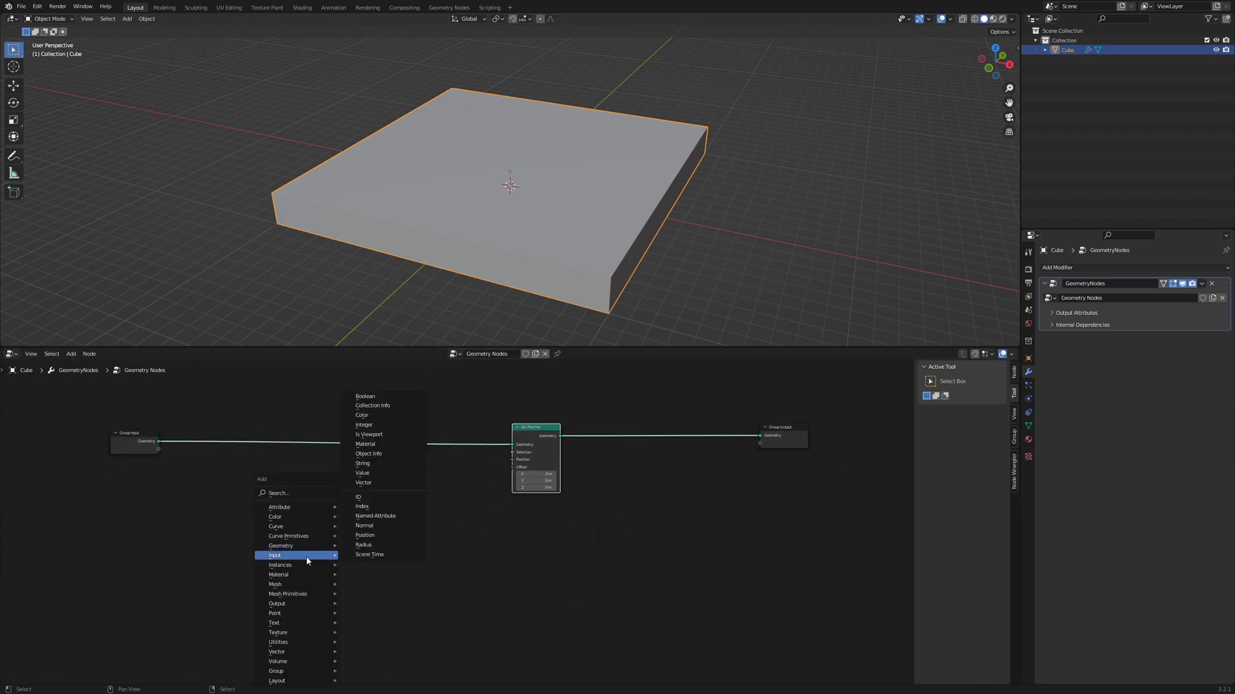
left_click(365, 535)
left_click(215, 634)
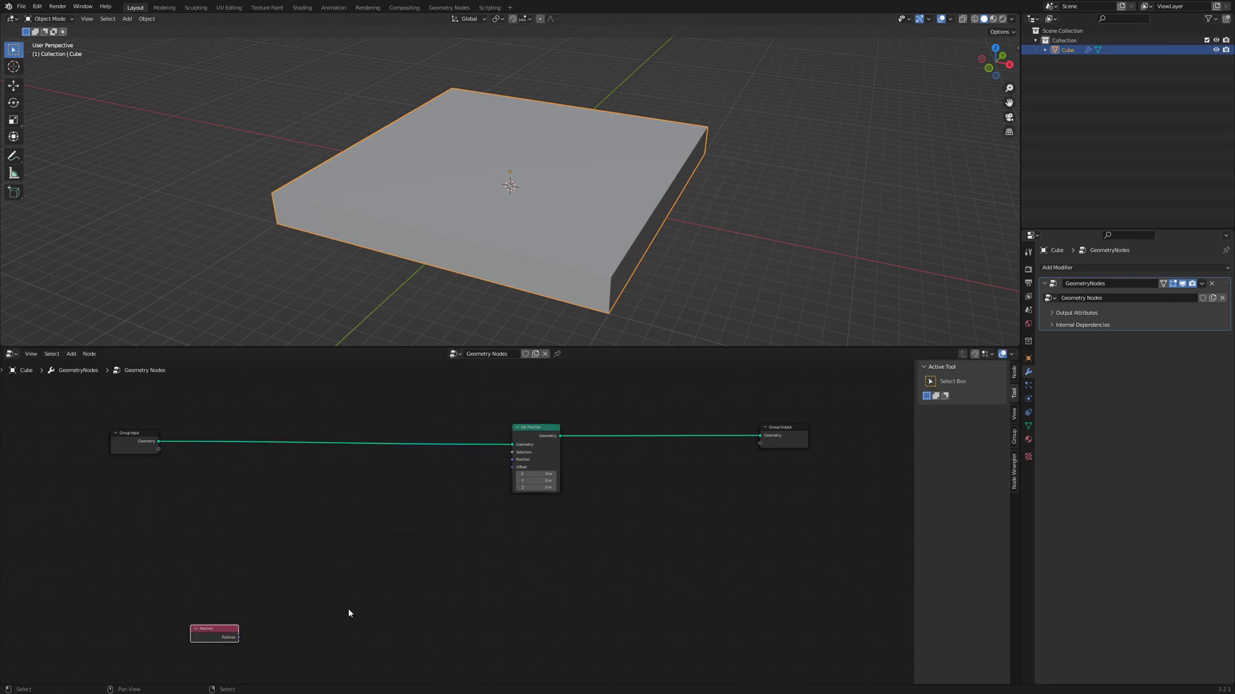
key("shift+a")
mouse_move(337, 653)
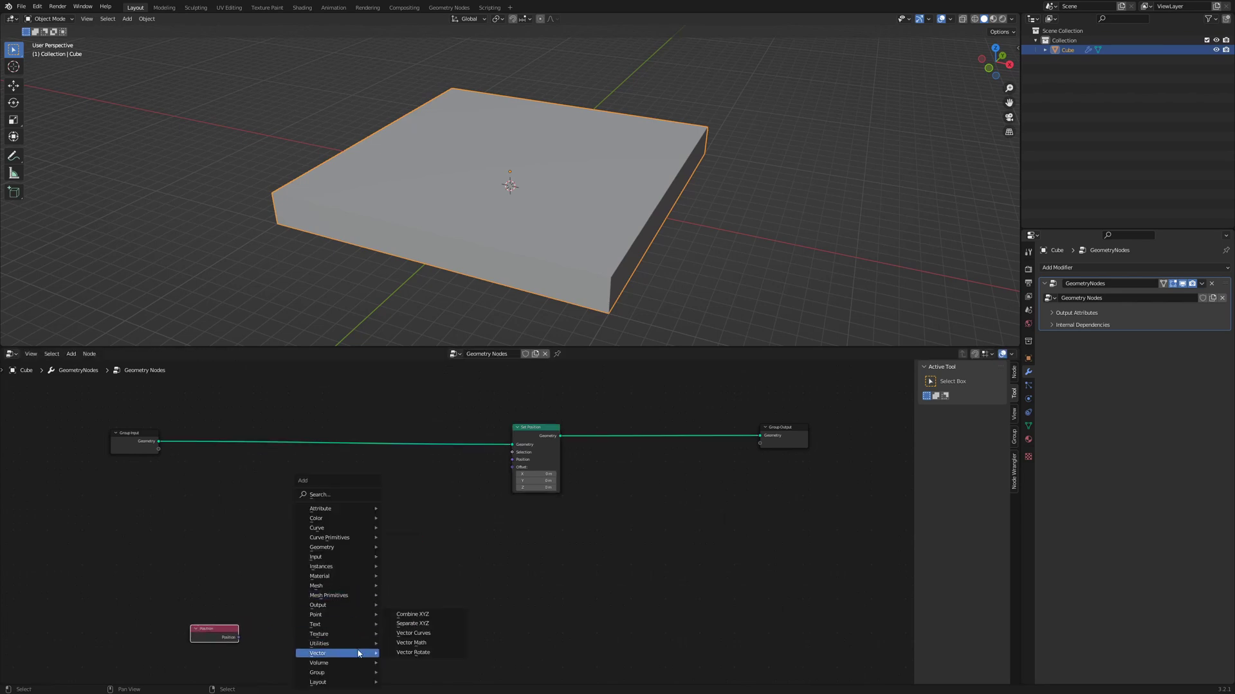
left_click(433, 624)
left_click(338, 617)
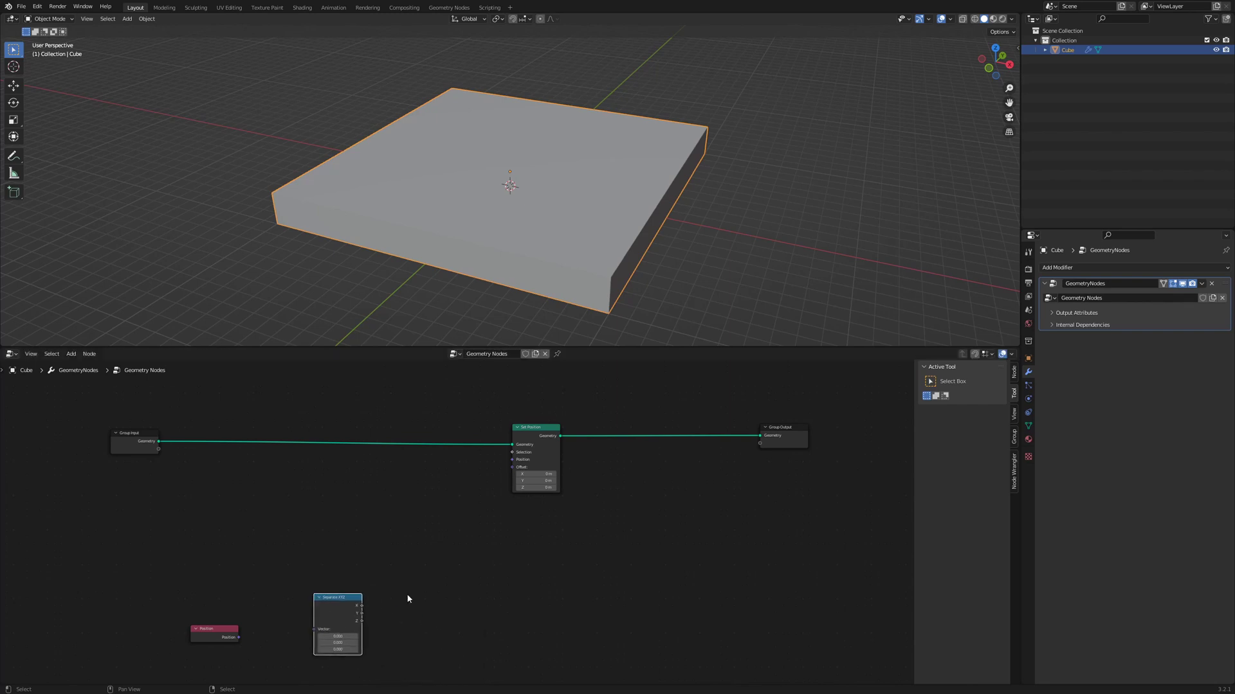
key("shift+a")
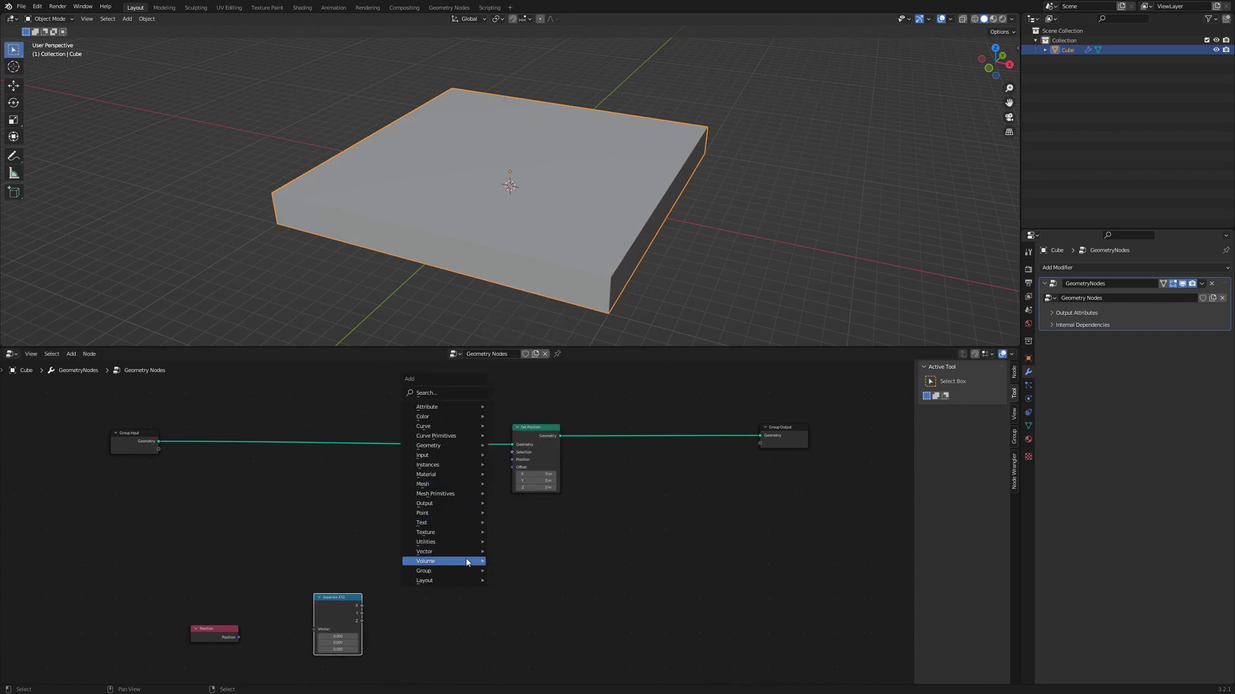
left_click(518, 551)
Step: Link Combine XYZ into Set Position's Position and Position into Separate XYZ's Vector
scroll(450, 514, "up", 1)
left_click_drag(585, 440, 514, 501)
middle_click_drag(463, 553, 498, 521)
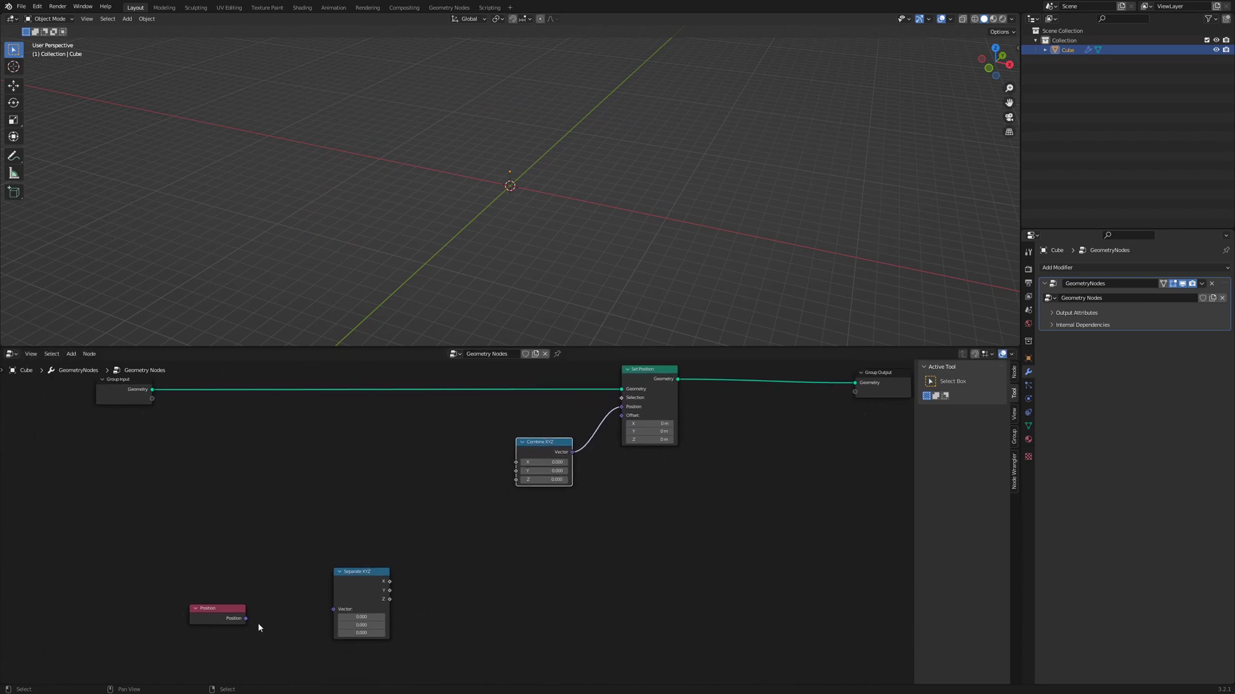
left_click(245, 619)
mouse_move(245, 619)
left_mouse_down()
mouse_move(333, 609)
mouse_move(319, 606)
left_mouse_up()
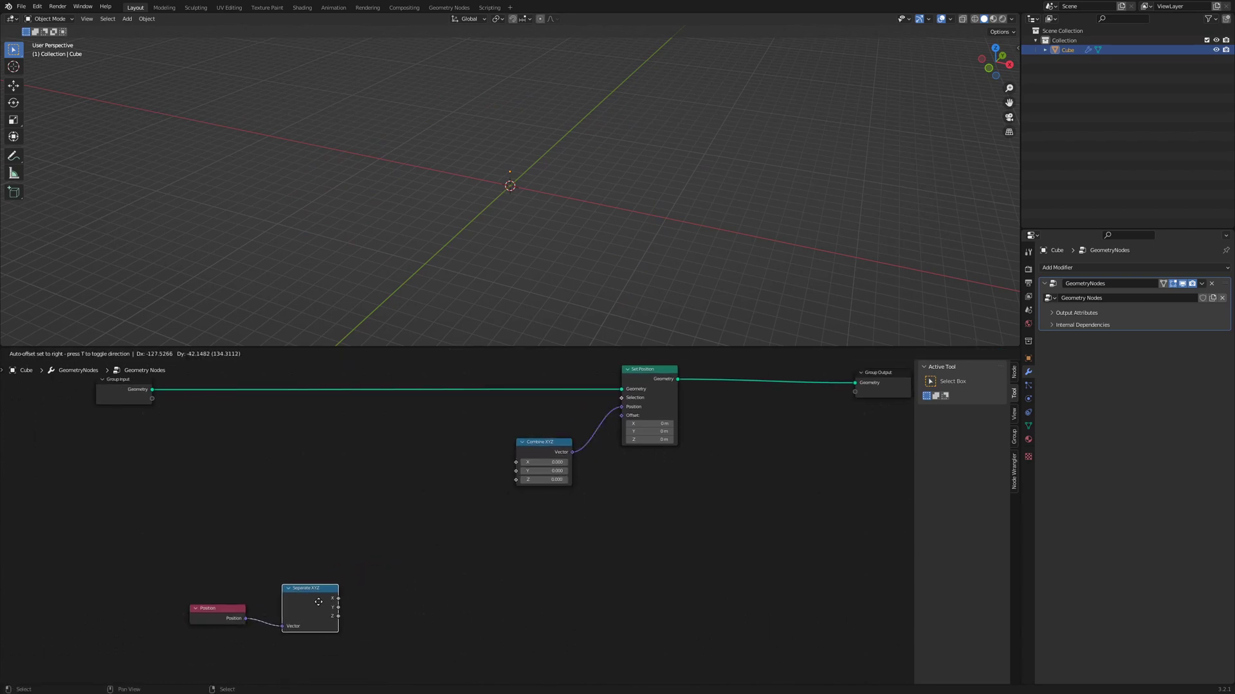
Step: Add a Greater Than Math node with threshold 0.1, fed by Separate XYZ's Z output
key("shift+a")
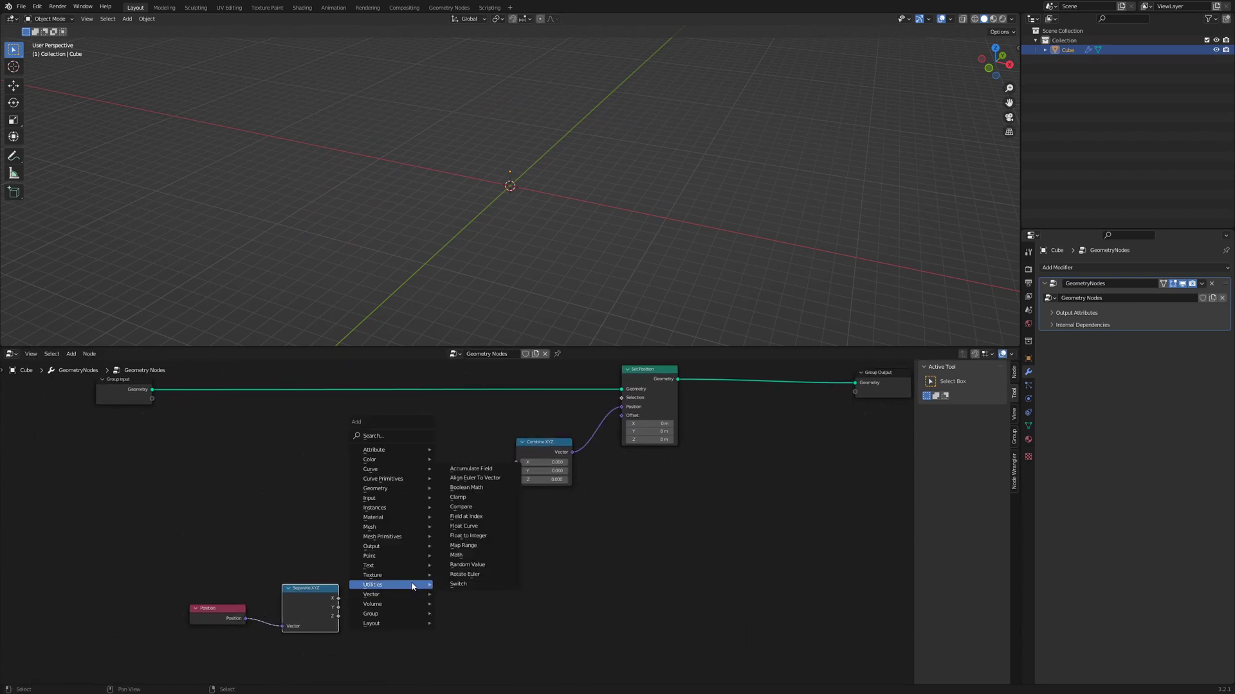
left_click(487, 562)
left_click(422, 565)
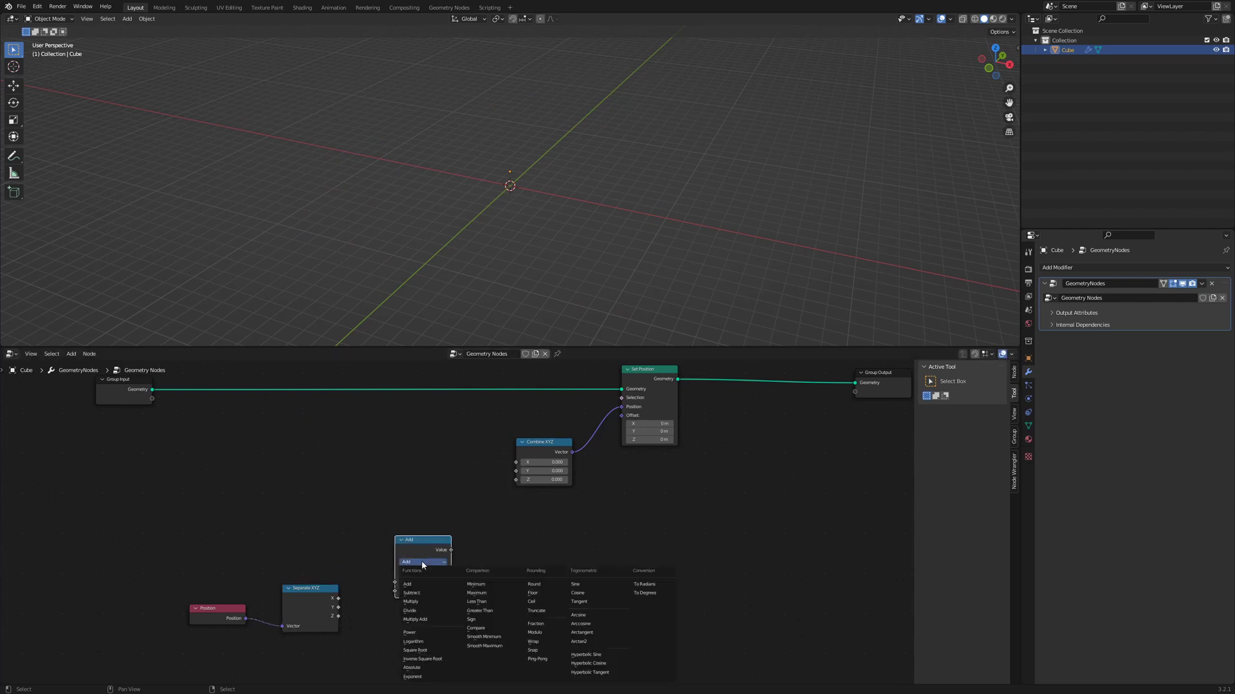
left_click(477, 610)
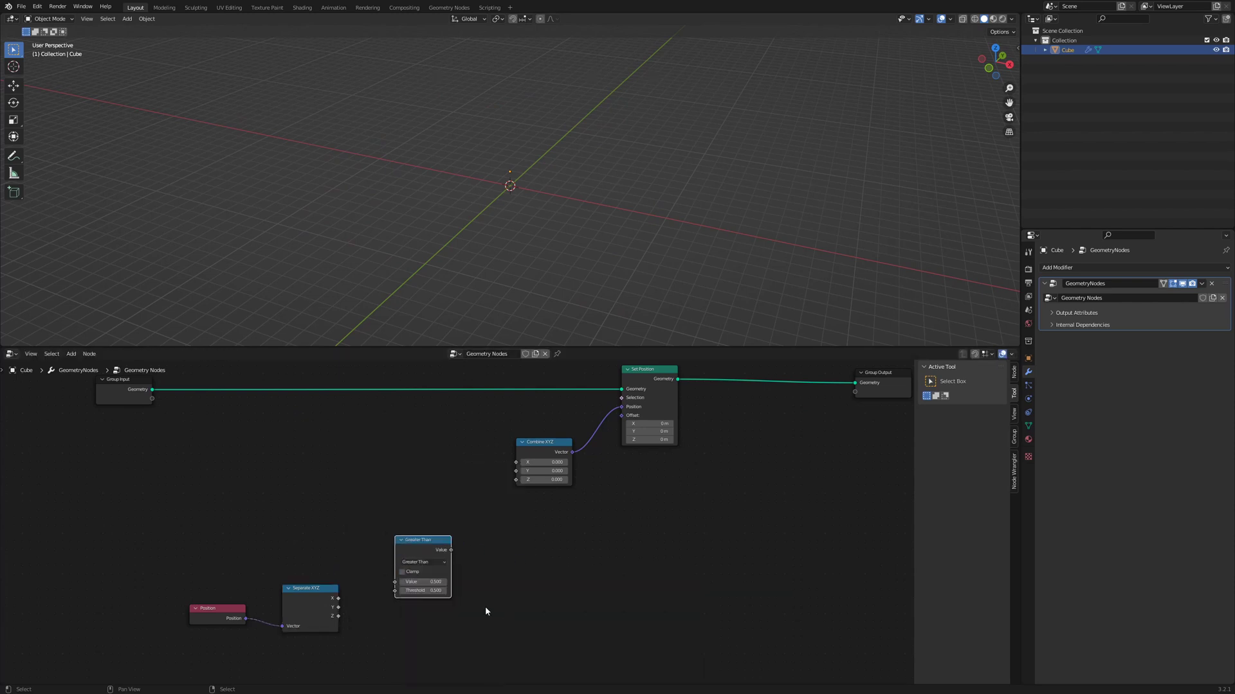
left_click(423, 590)
key("Return")
mouse_move(339, 616)
left_mouse_down()
mouse_move(364, 615)
mouse_move(394, 582)
left_mouse_up()
left_click_drag(418, 540, 403, 564)
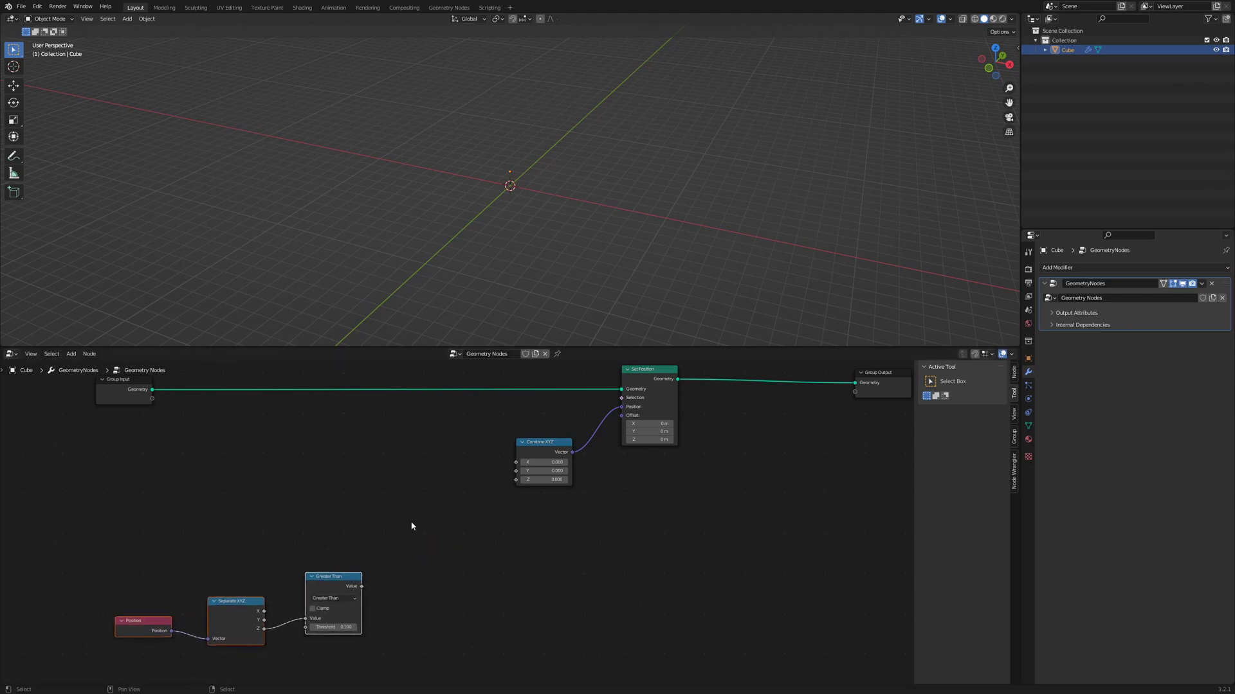
Step: Add a Multiply Math node and feed the Greater Than result into it
key("shift+a")
mouse_move(382, 522)
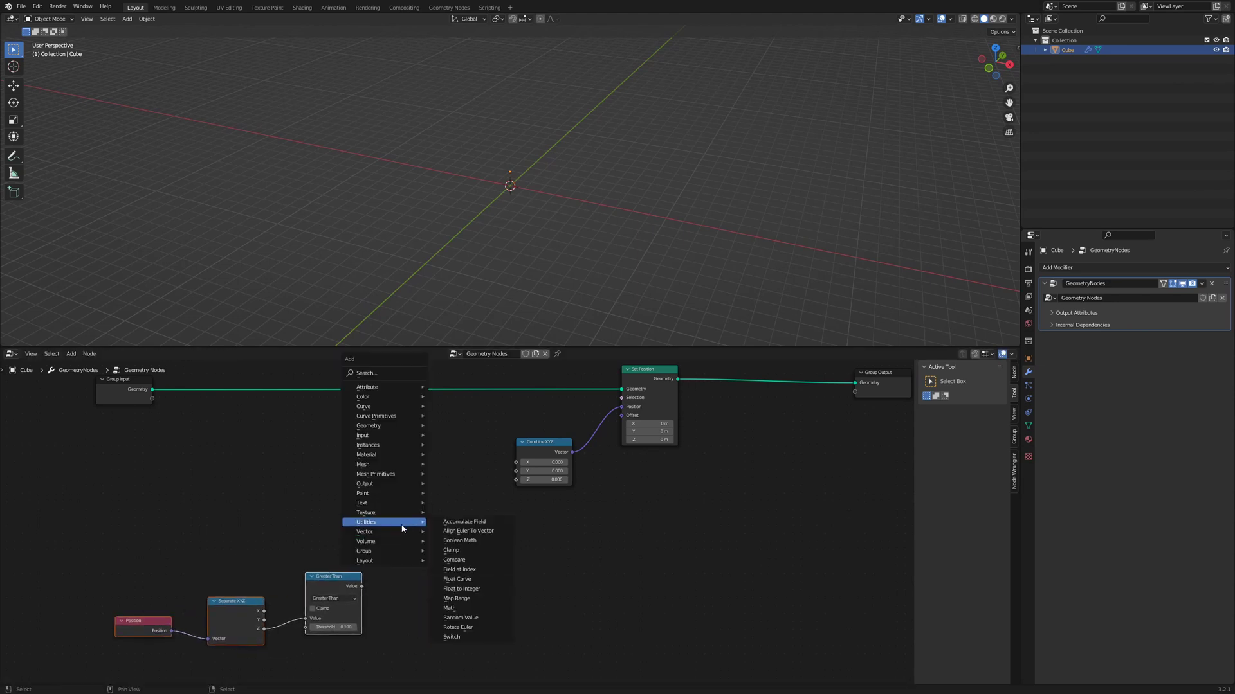
left_click(473, 546)
left_click(379, 479)
left_click(377, 471)
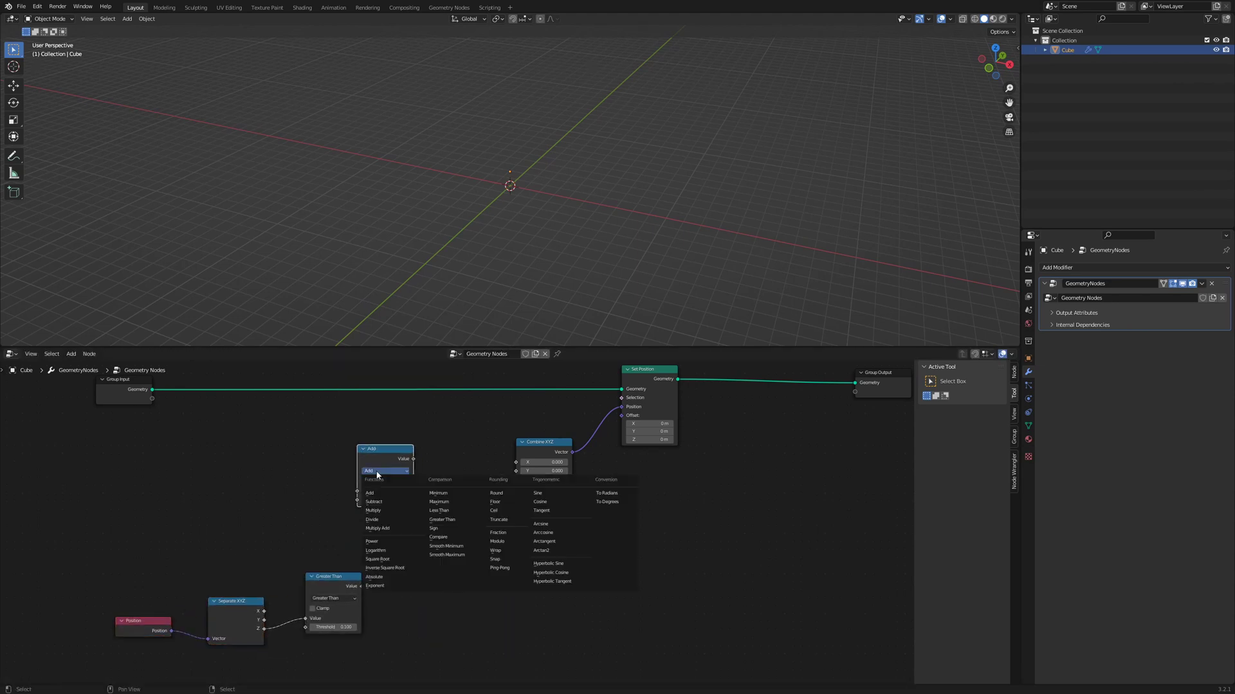
left_click(373, 511)
left_click_drag(385, 488, 417, 483)
left_click_drag(362, 587, 390, 494)
Step: Wire Multiply into Combine XYZ's Z, link X and Y, and set the factor to 1.0
left_click_drag(445, 453, 516, 480)
left_click_drag(418, 443, 421, 461)
left_click_drag(264, 611, 516, 471)
left_click_drag(333, 587, 362, 593)
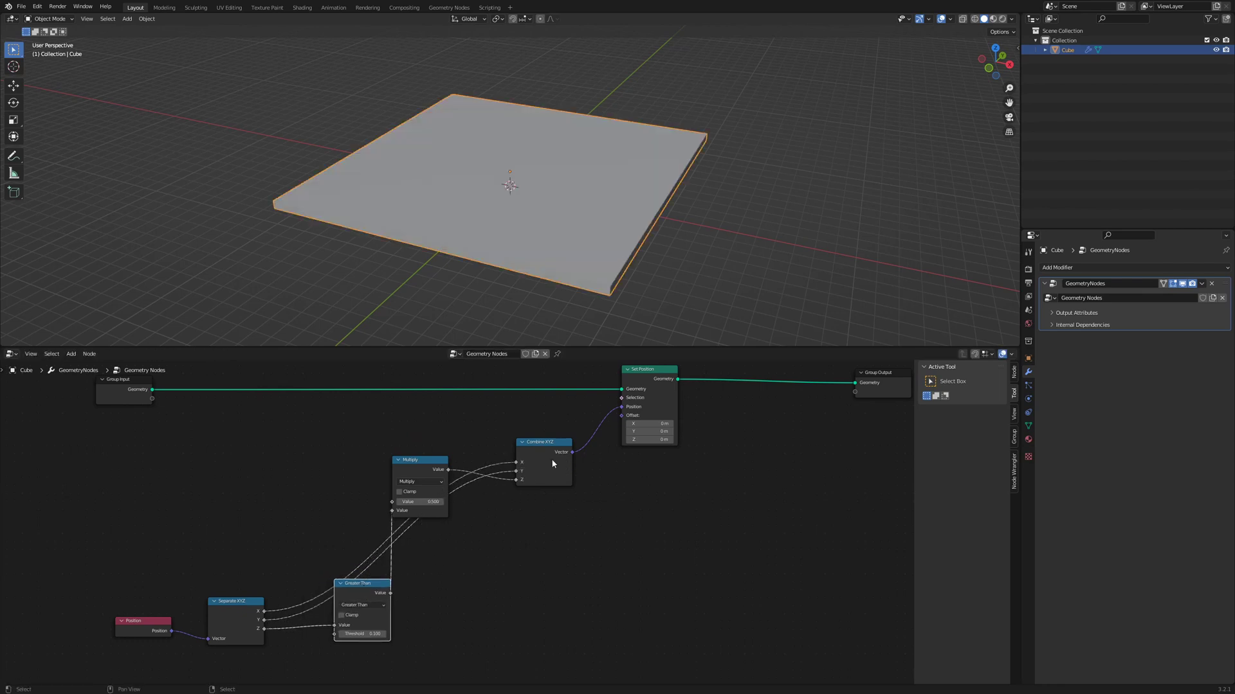
left_click_drag(553, 460, 568, 464)
left_click_drag(421, 460, 469, 494)
left_click_drag(473, 536, 556, 542)
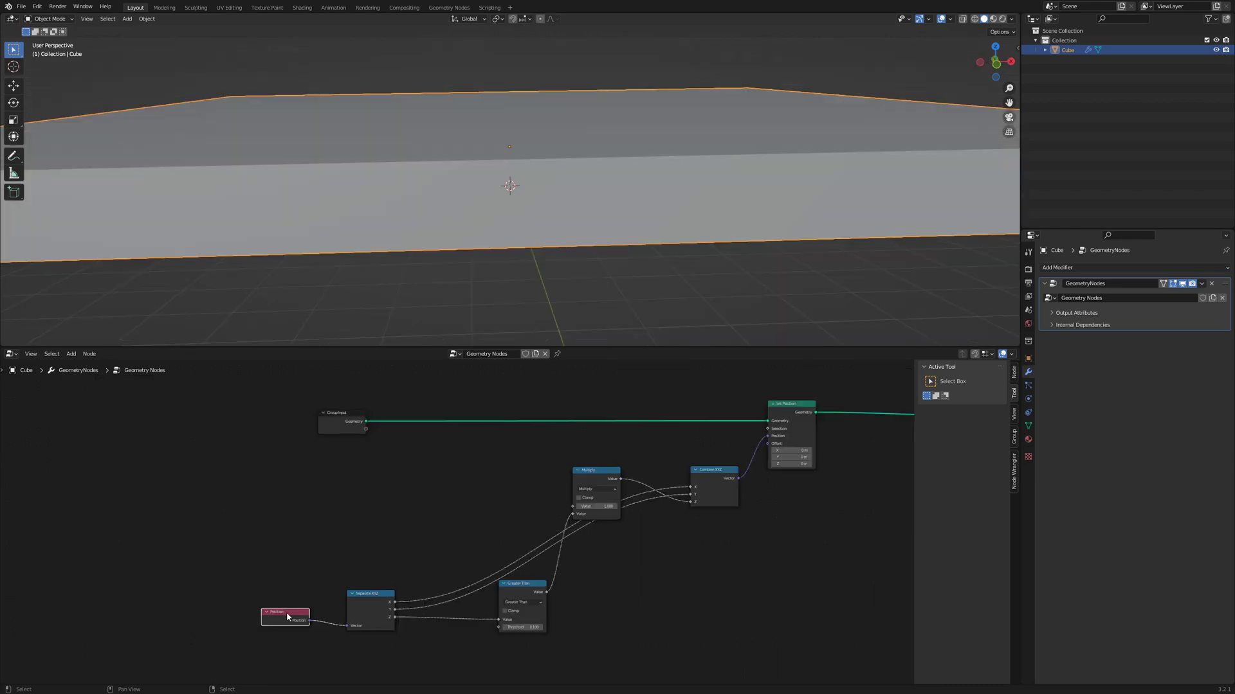
Step: Add a Noise Texture driven by a duplicated Position node's vector
key("shift+d")
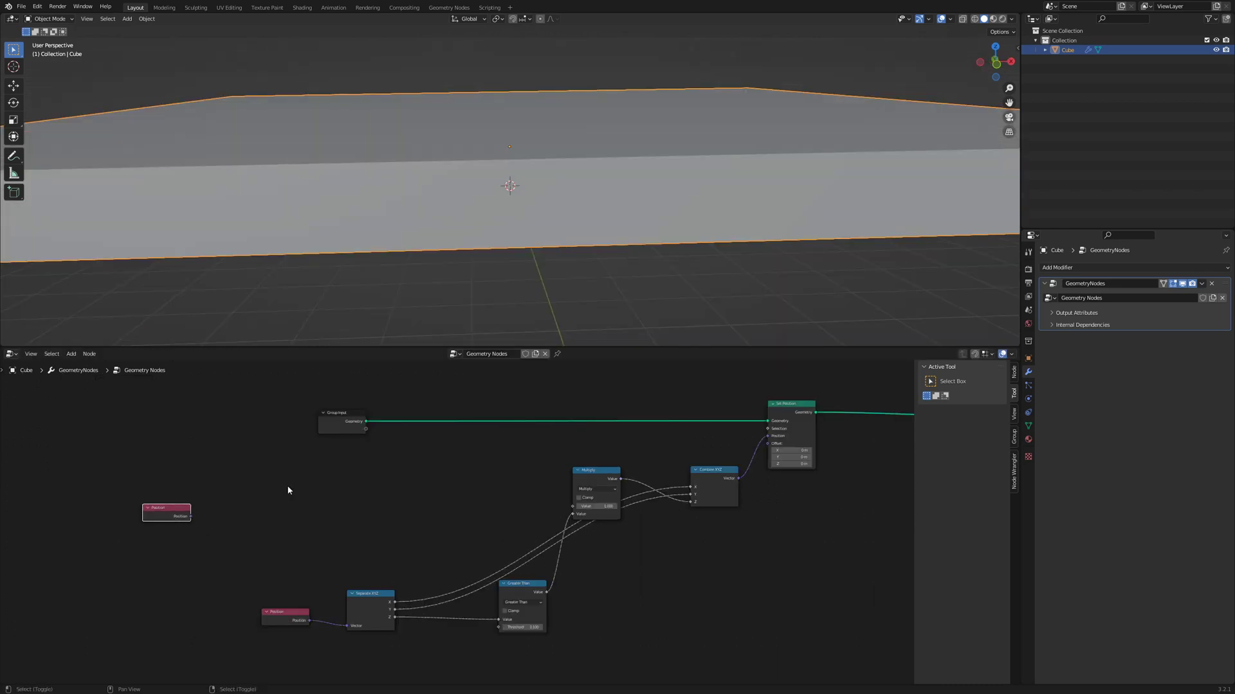
key("shift+a")
left_click(347, 575)
left_click(227, 484)
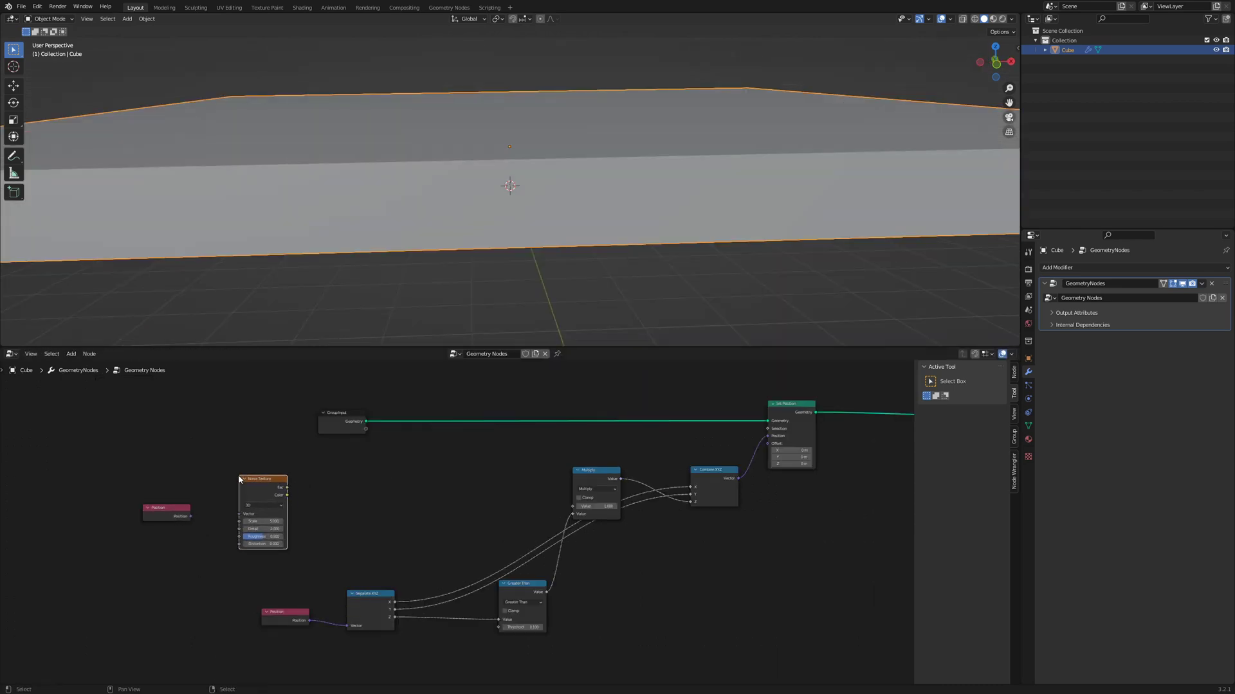
left_click_drag(193, 516, 239, 514)
Step: Pass the noise Fac through a B-Spline ColorRamp whose Color drives the Multiply
key("shift+a")
left_click(389, 395)
left_click(320, 465)
scroll(351, 492, "up", 1)
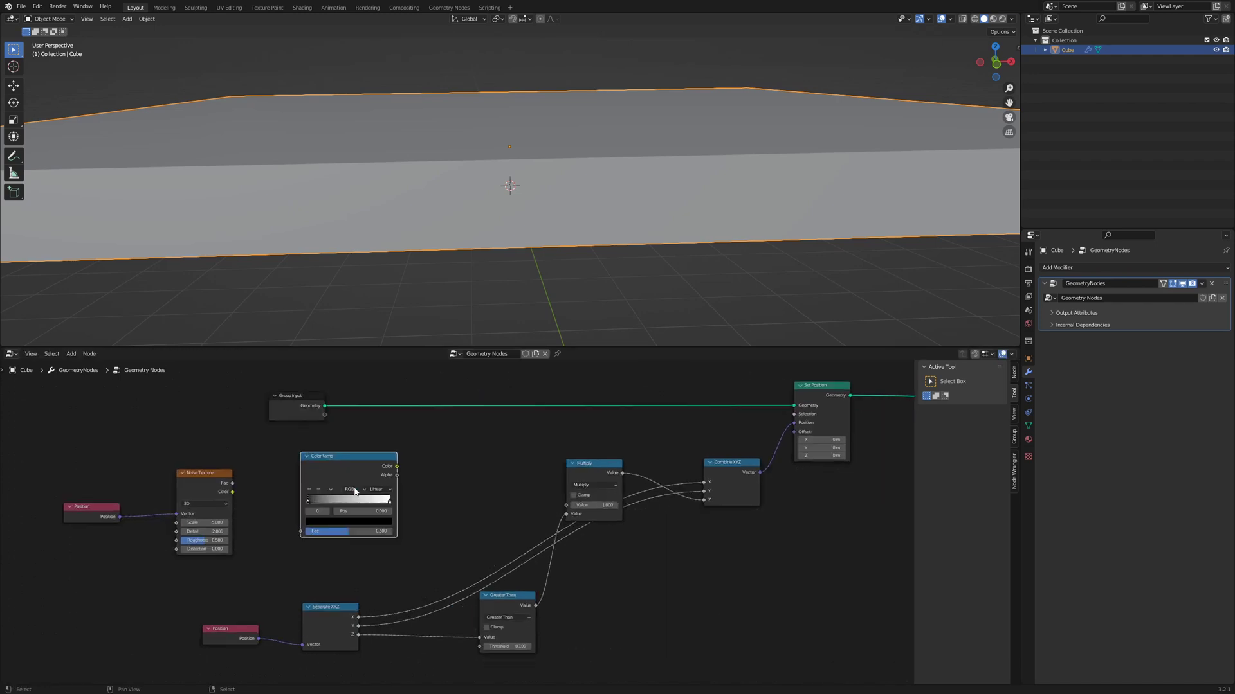
mouse_move(235, 484)
left_mouse_down()
mouse_move(292, 537)
mouse_move(302, 532)
left_mouse_up()
scroll(365, 480, "down", 2, "ctrl")
left_click(324, 489)
left_click(329, 526)
left_click_drag(342, 466, 511, 505)
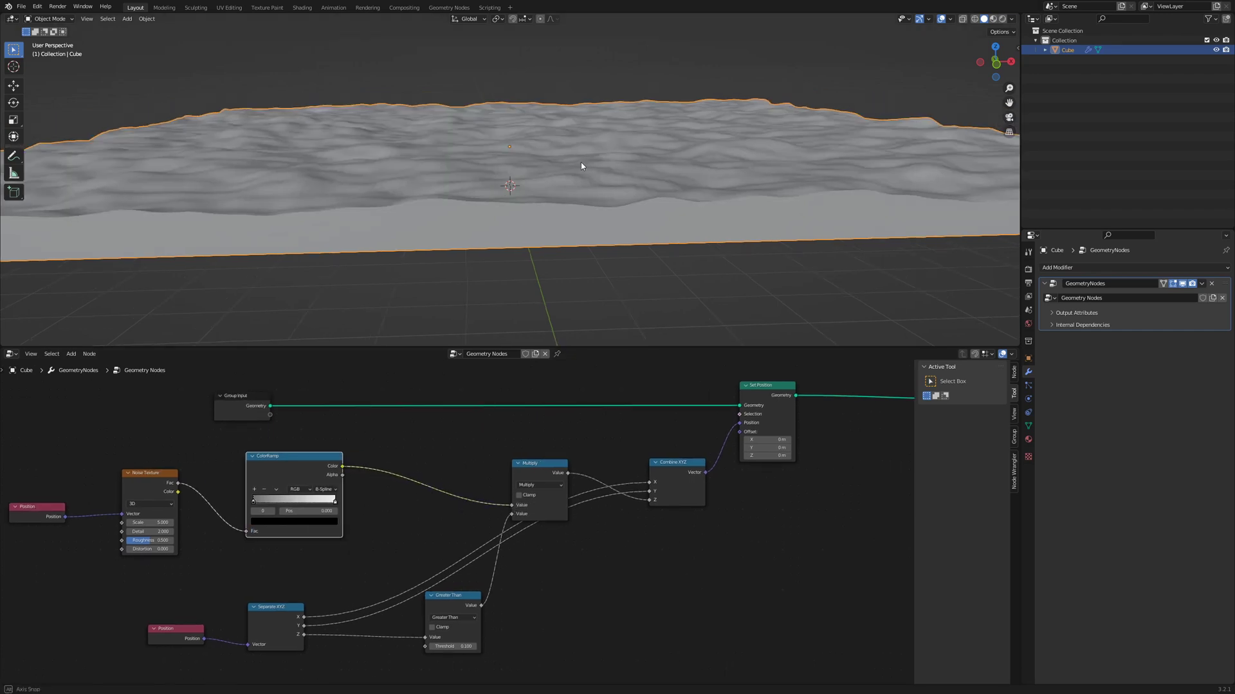
left_click_drag(282, 476, 264, 502)
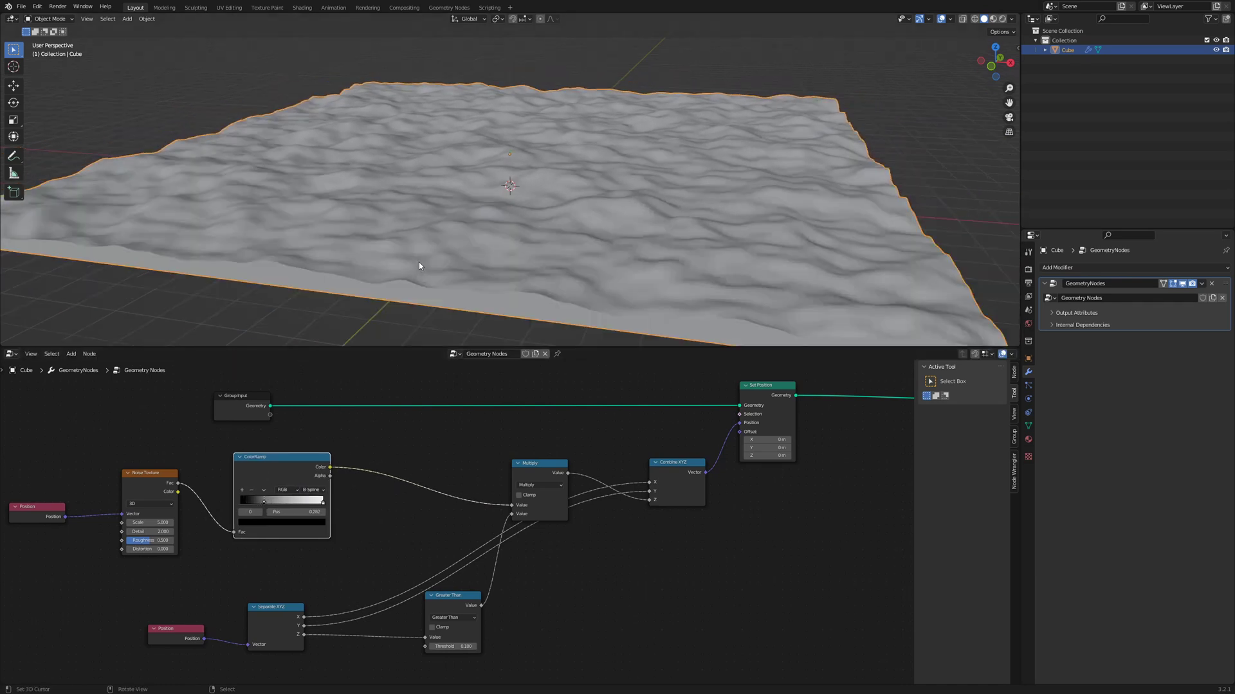
left_click_drag(289, 458, 280, 458)
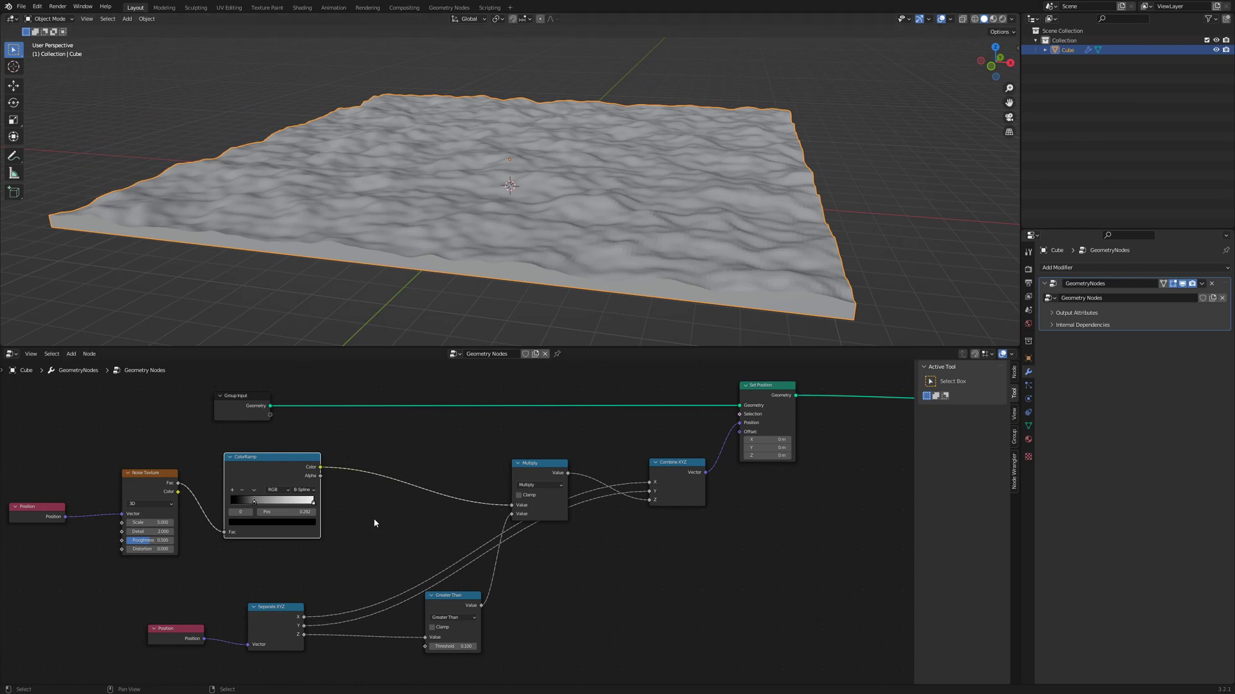
Step: Insert an Add node between ColorRamp and Multiply, adding Separate XYZ's Z as the second value
key("shift+a")
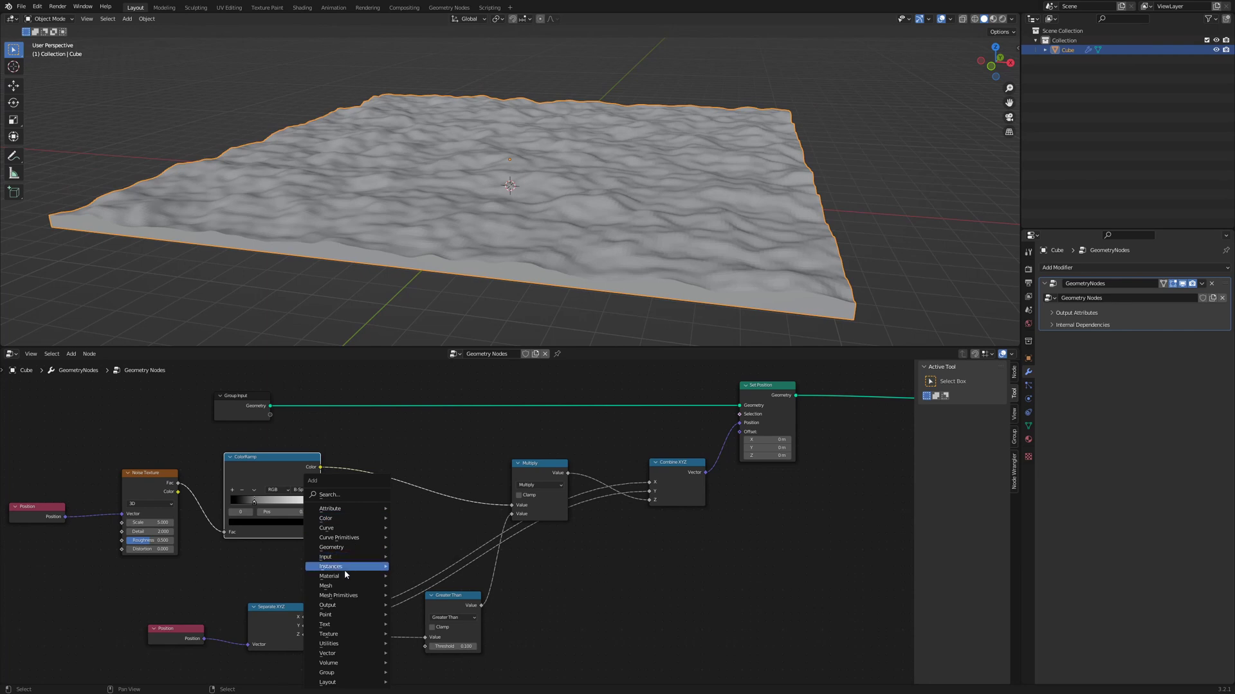
left_click(534, 471)
key("shift+d")
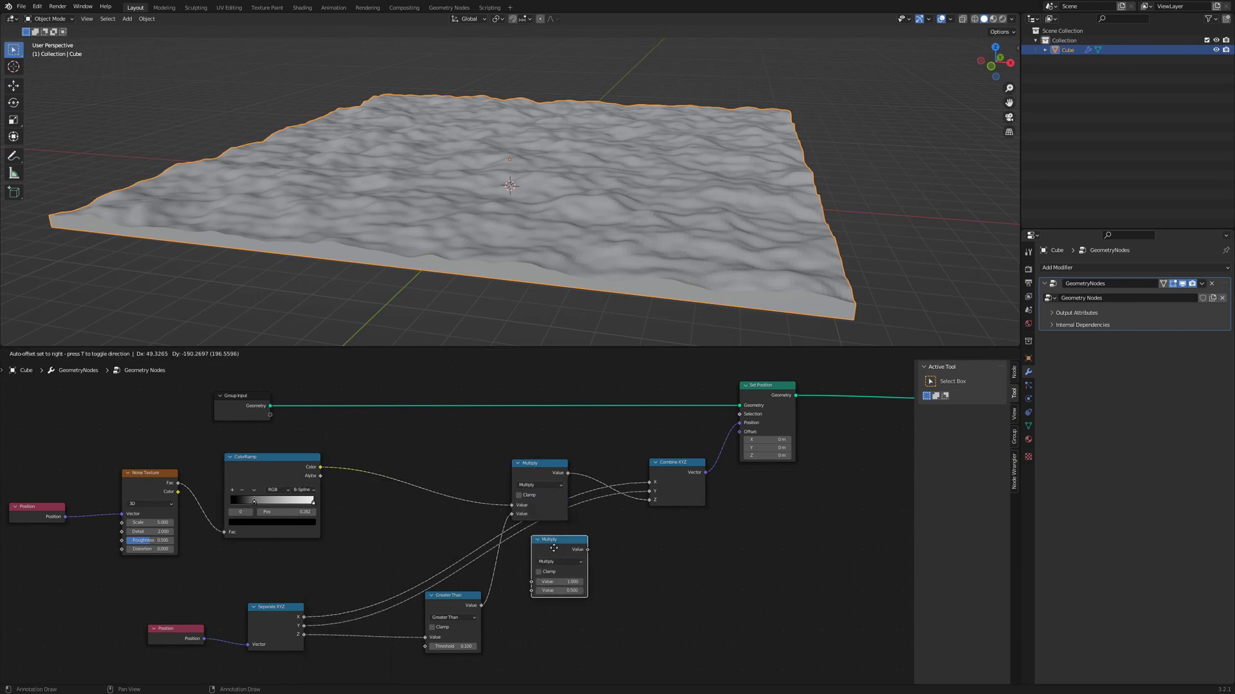
left_click(553, 562)
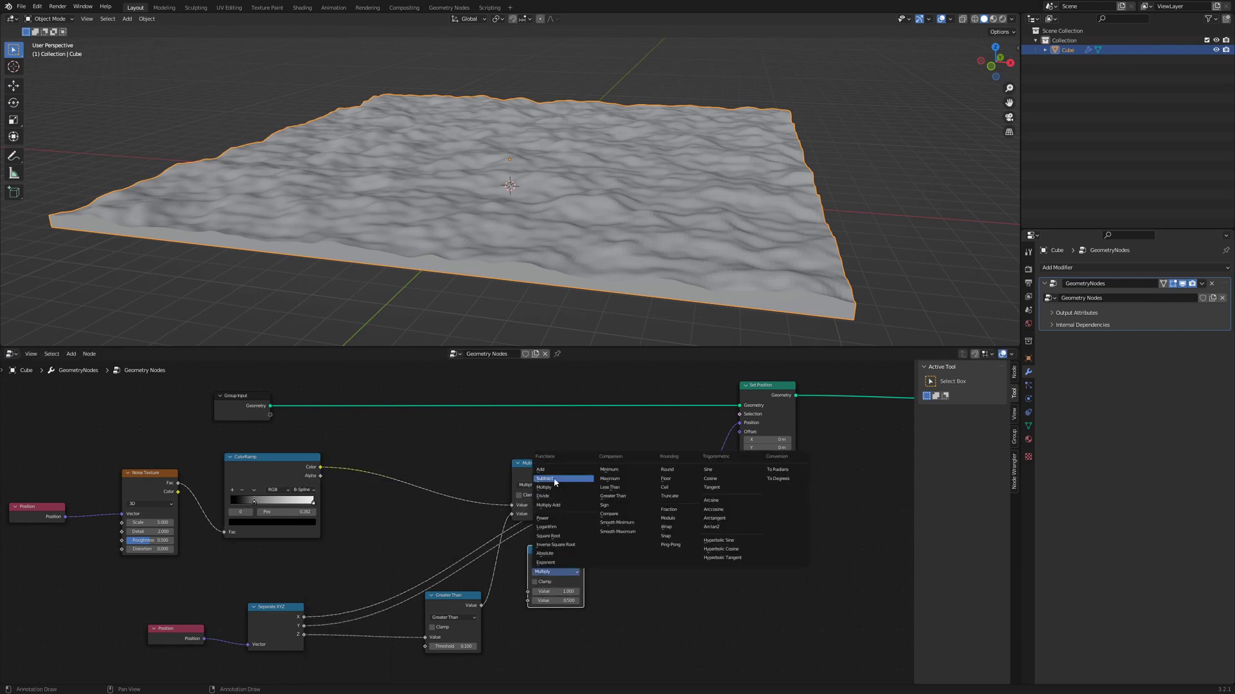
left_click(540, 469)
left_click_drag(543, 557, 408, 480)
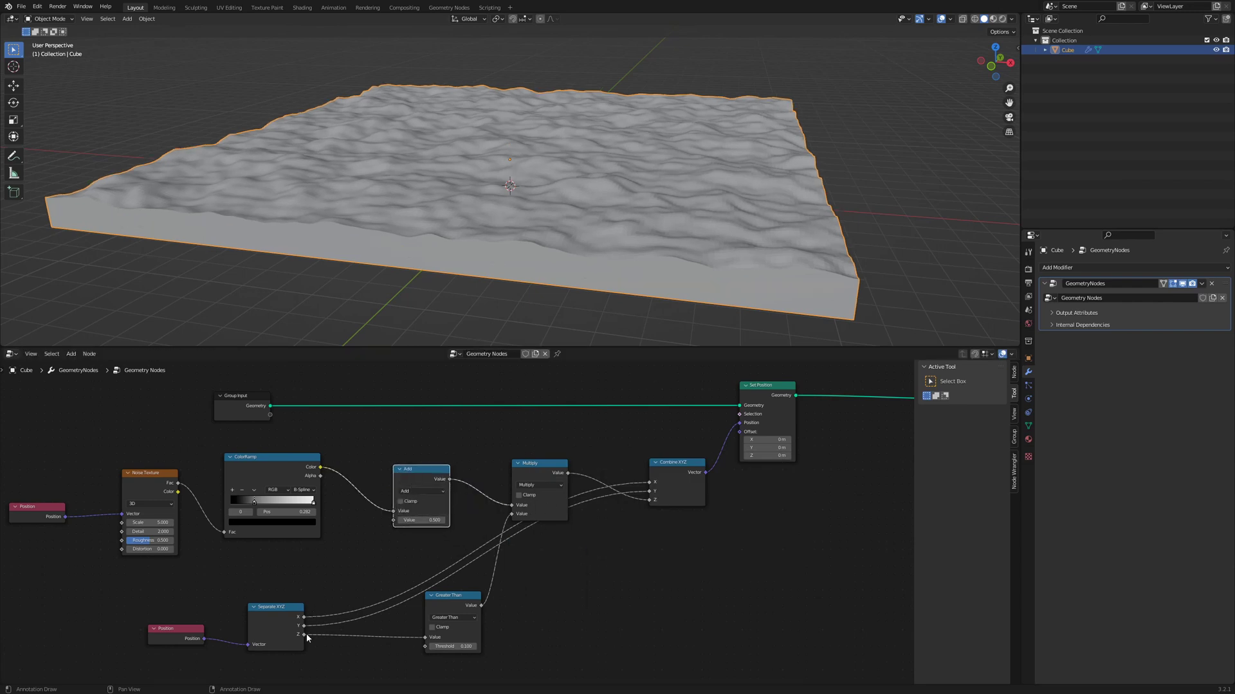
left_click_drag(305, 635, 395, 519)
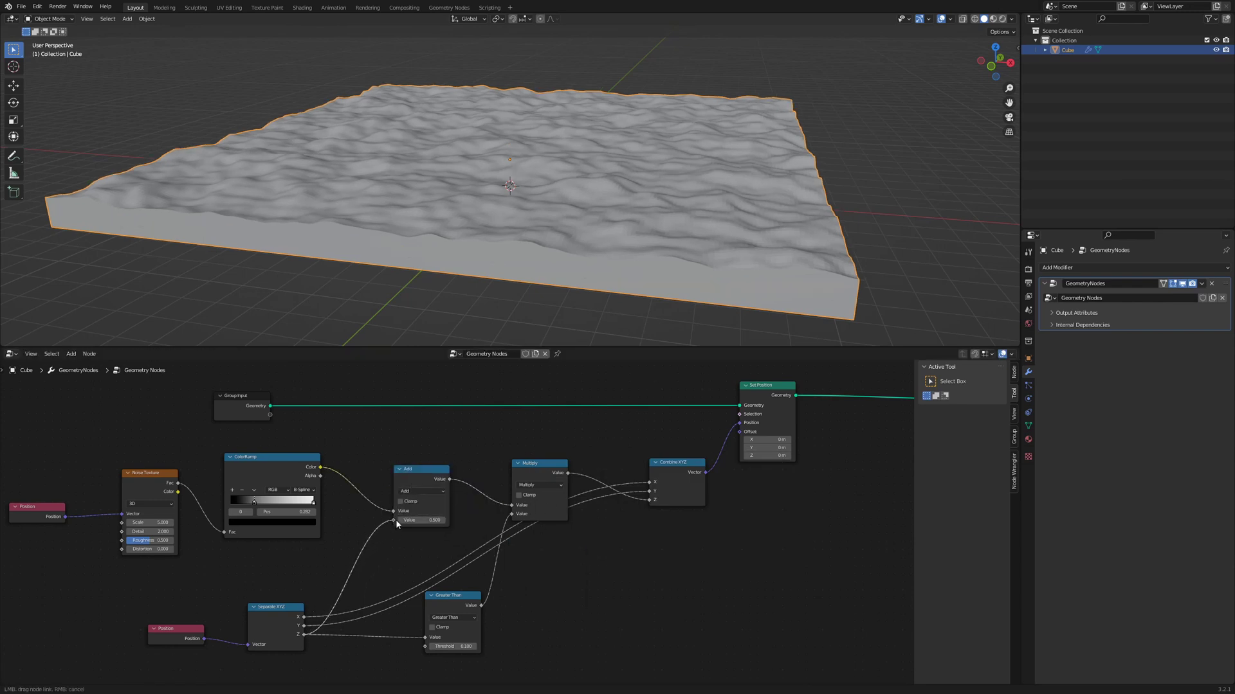
left_click_drag(395, 519, 395, 519)
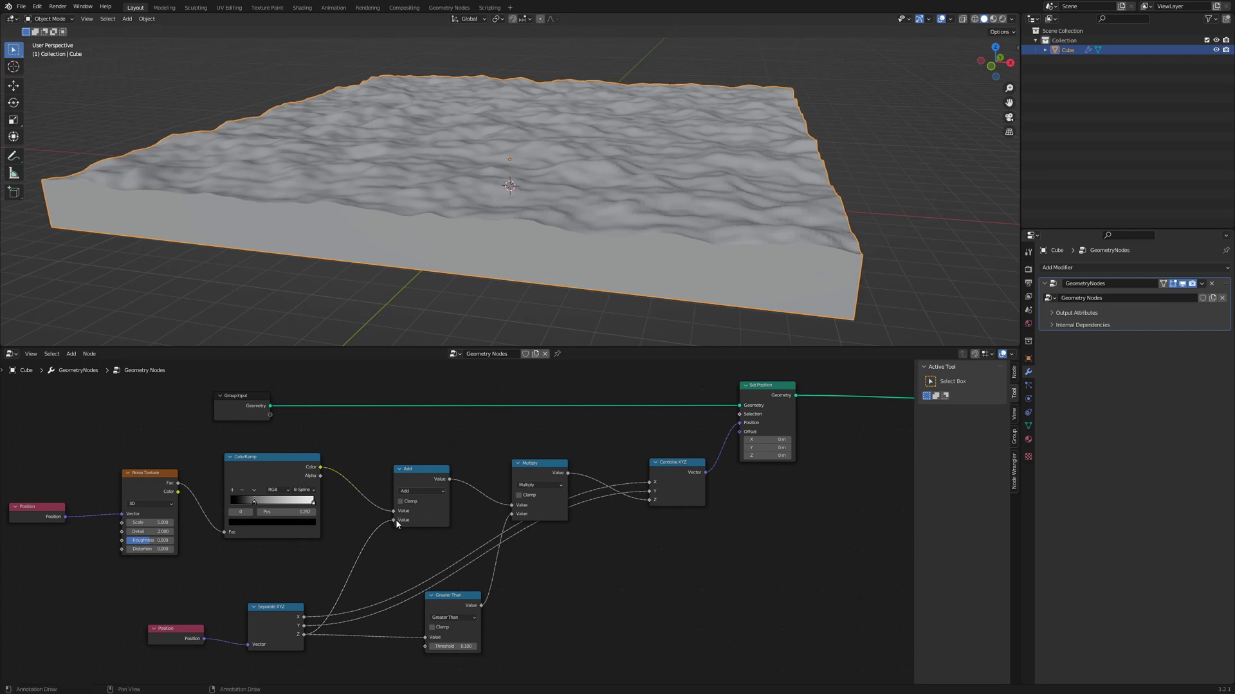
scroll(733, 261, "up", 5)
scroll(733, 261, "down", 5)
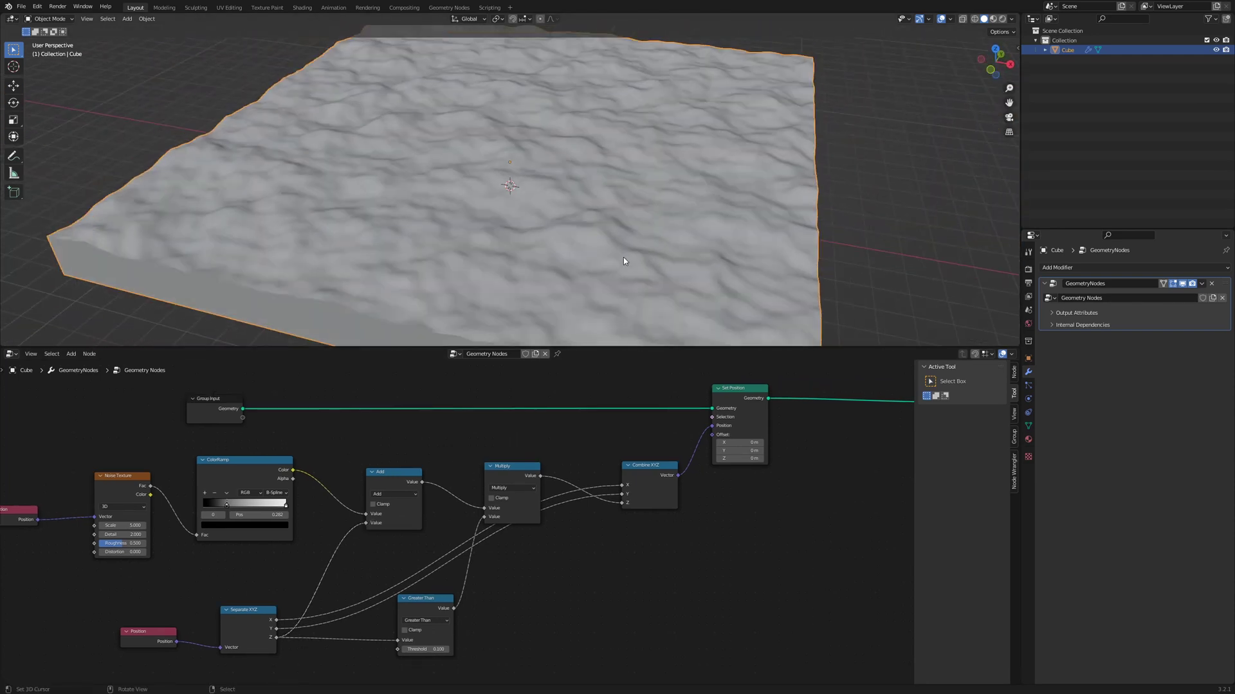
Step: Apply Smooth Faces shading in Edit Mode with the modifier display temporarily off, then return to Object Mode
mouse_move(516, 134)
middle_mouse_down()
mouse_move(473, 183)
mouse_move(489, 193)
middle_mouse_up()
key("Tab")
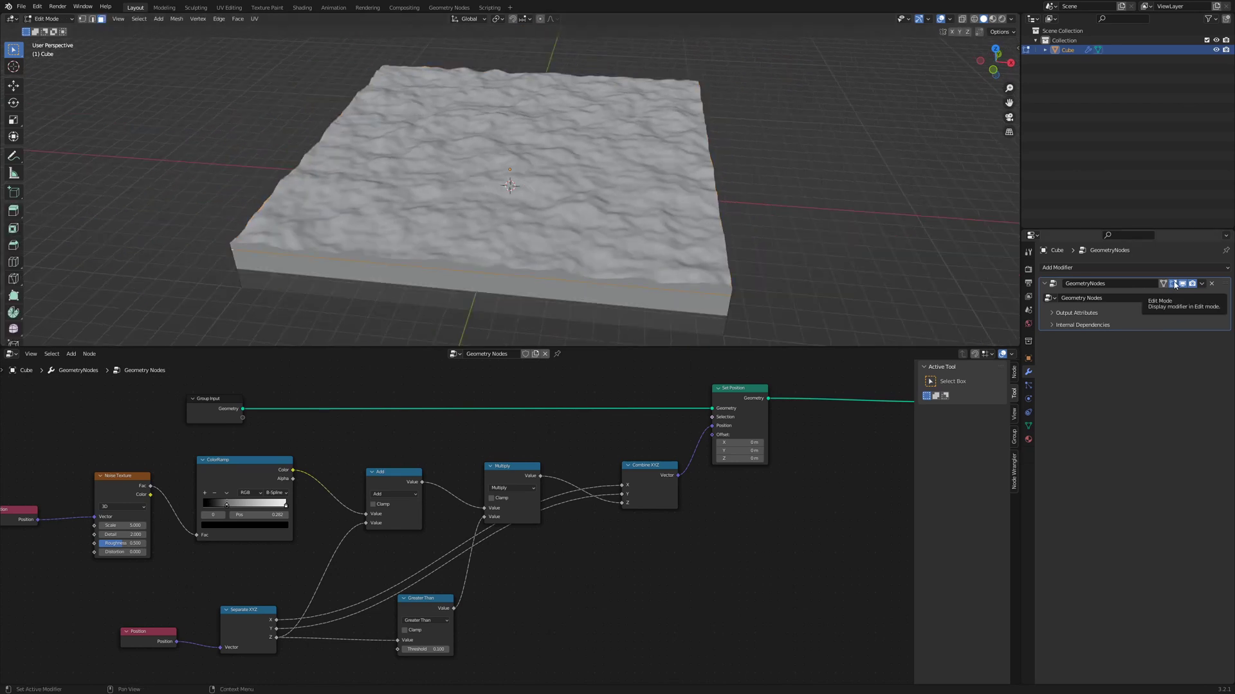
left_click(1174, 285)
middle_click_drag(785, 220, 757, 218)
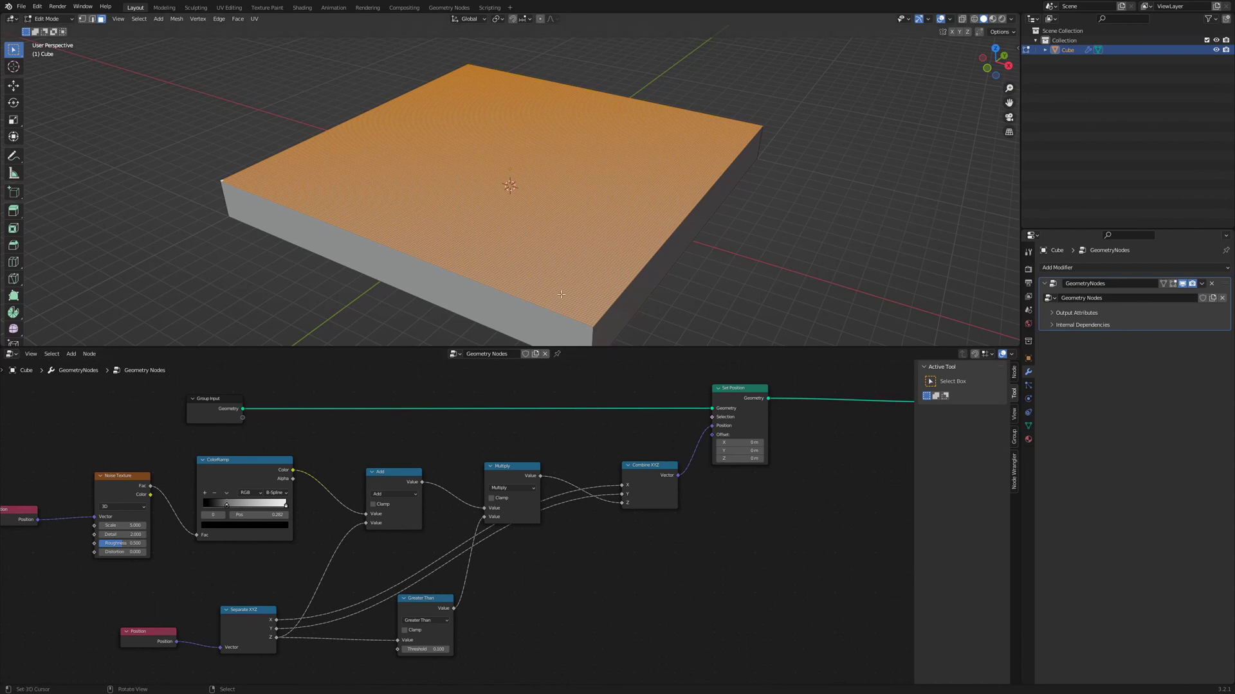
left_click(176, 18)
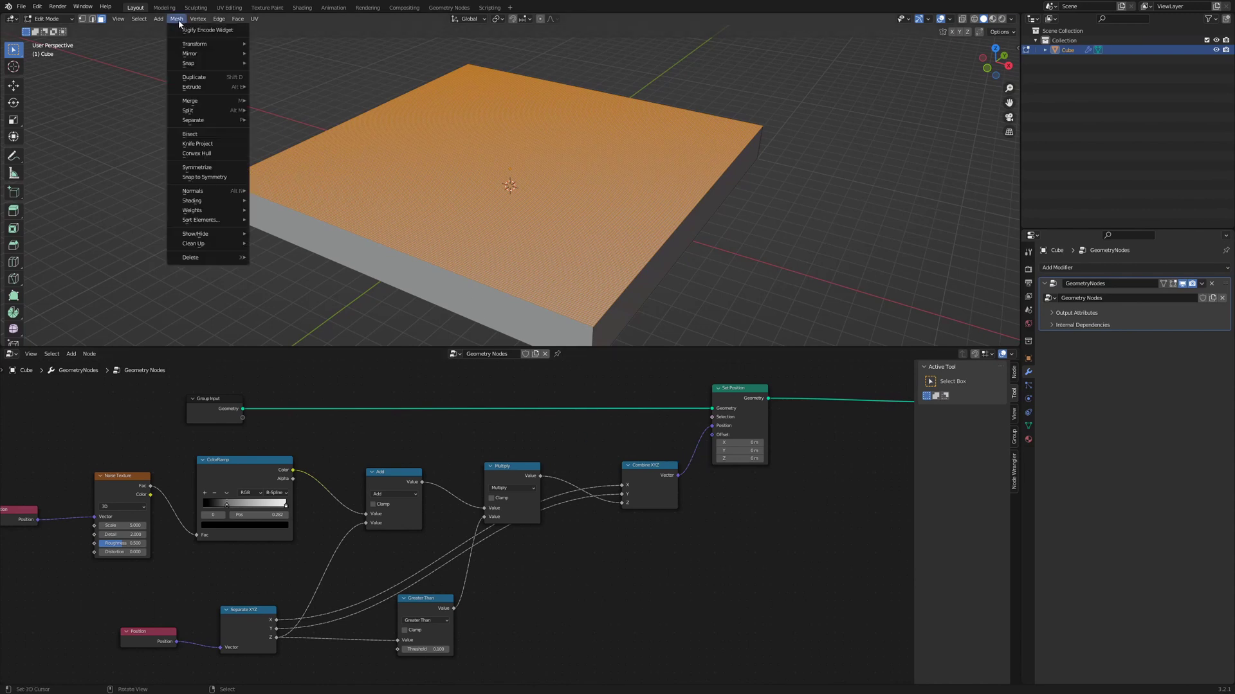
left_click(292, 202)
left_click(1172, 284)
key("Tab")
scroll(657, 242, "up", 2)
scroll(656, 222, "up", 3)
scroll(656, 222, "down", 2)
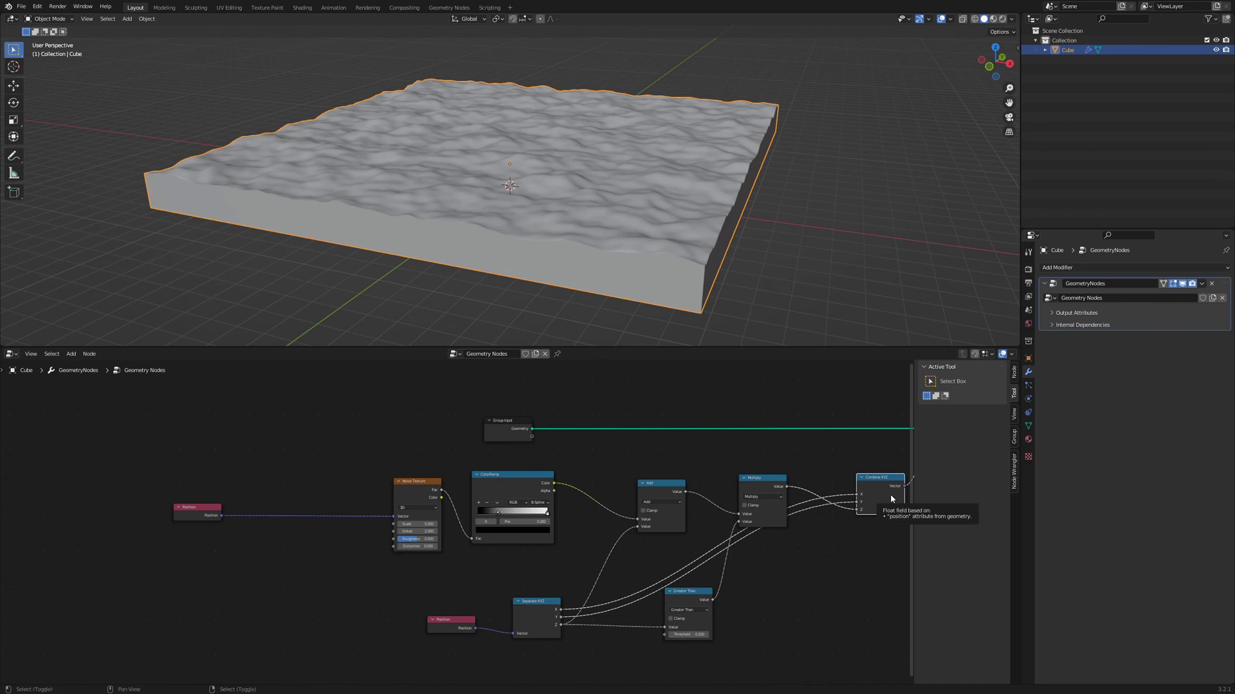
Step: Duplicate Combine XYZ and feed a new Value node into its X input
key("shift+d")
left_click(270, 578)
scroll(249, 542, "up", 2)
key("shift+a")
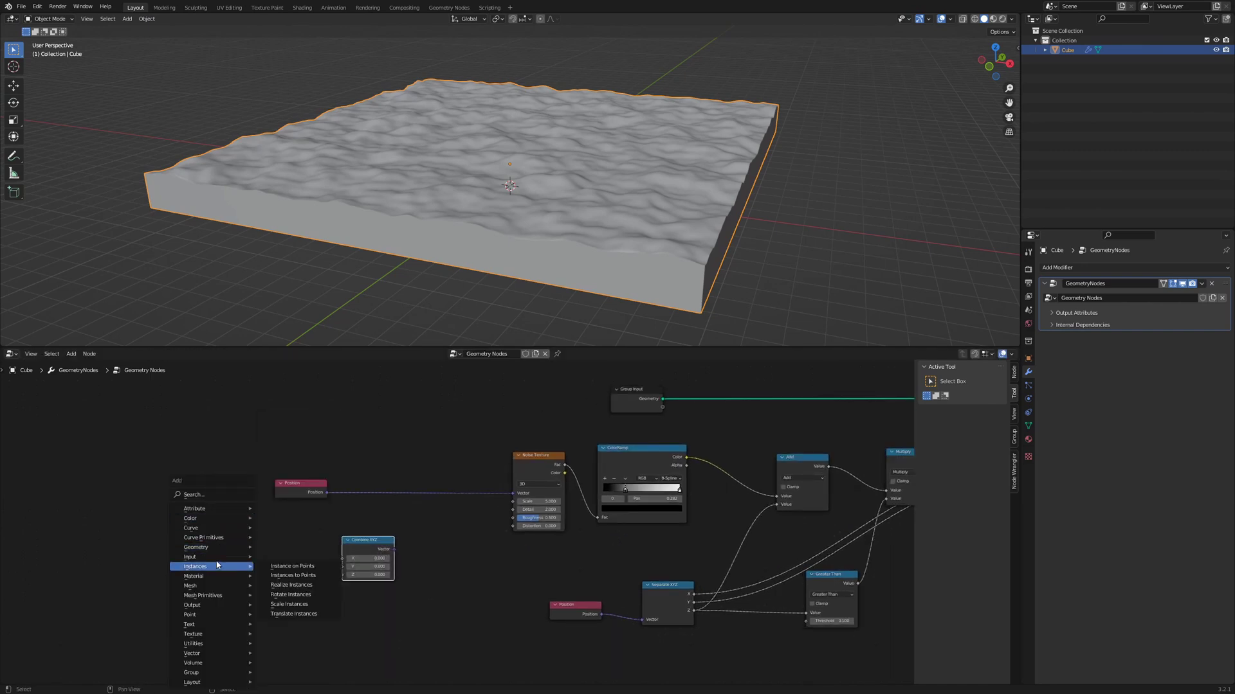
mouse_move(211, 557)
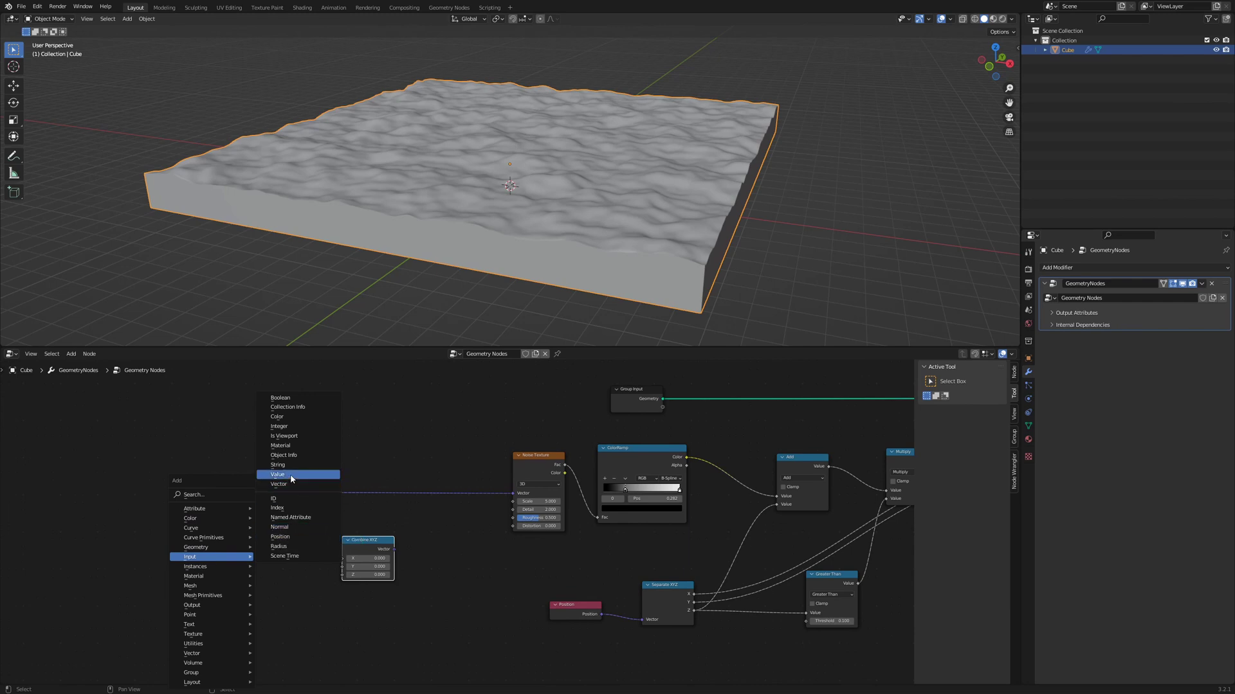
left_click(277, 474)
left_click(254, 558)
scroll(254, 558, "up", 2)
mouse_move(209, 569)
left_mouse_down()
mouse_move(300, 572)
mouse_move(322, 553)
mouse_move(281, 554)
left_mouse_up()
Step: Add that vector to Position before the Noise Texture and set the Value to #frame/10
key("shift+a")
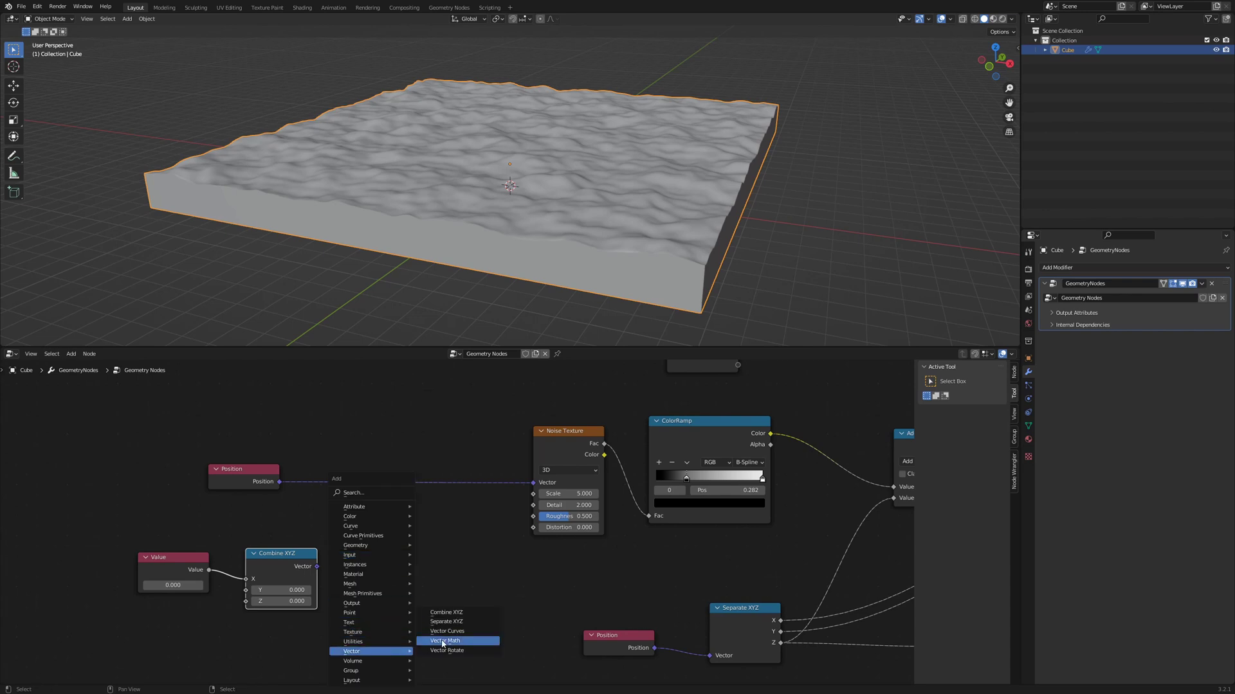
left_click(445, 641)
left_click(423, 464)
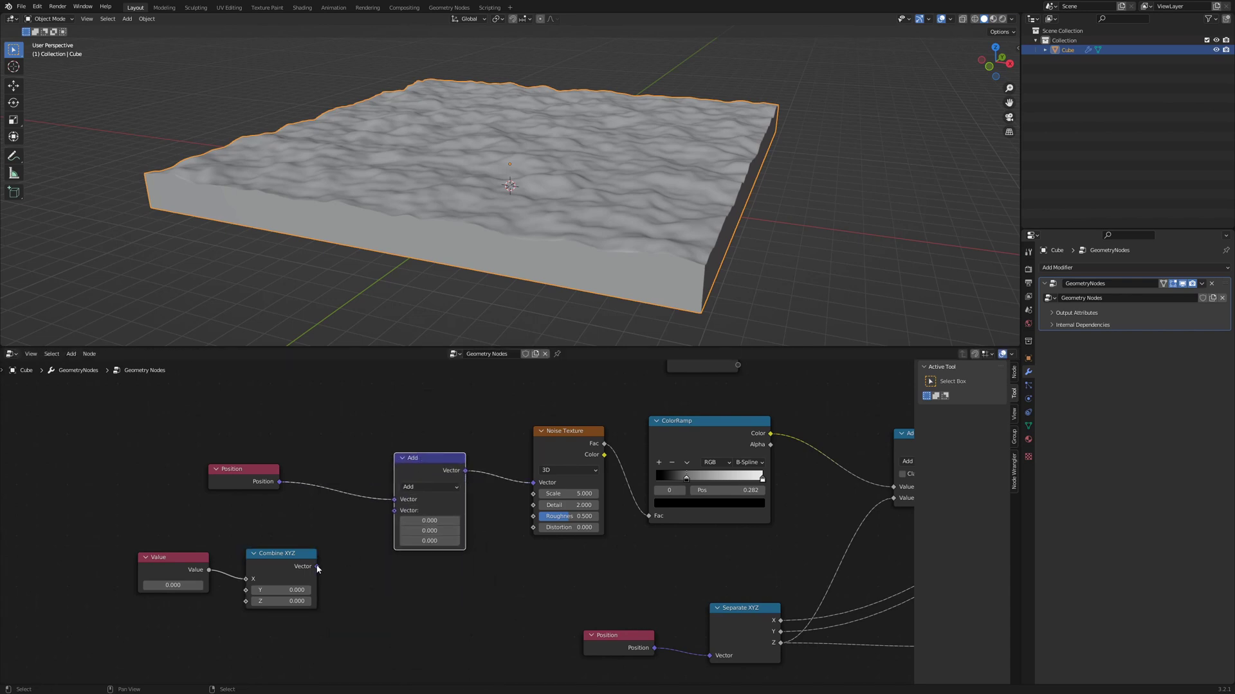
left_click_drag(317, 567, 389, 519)
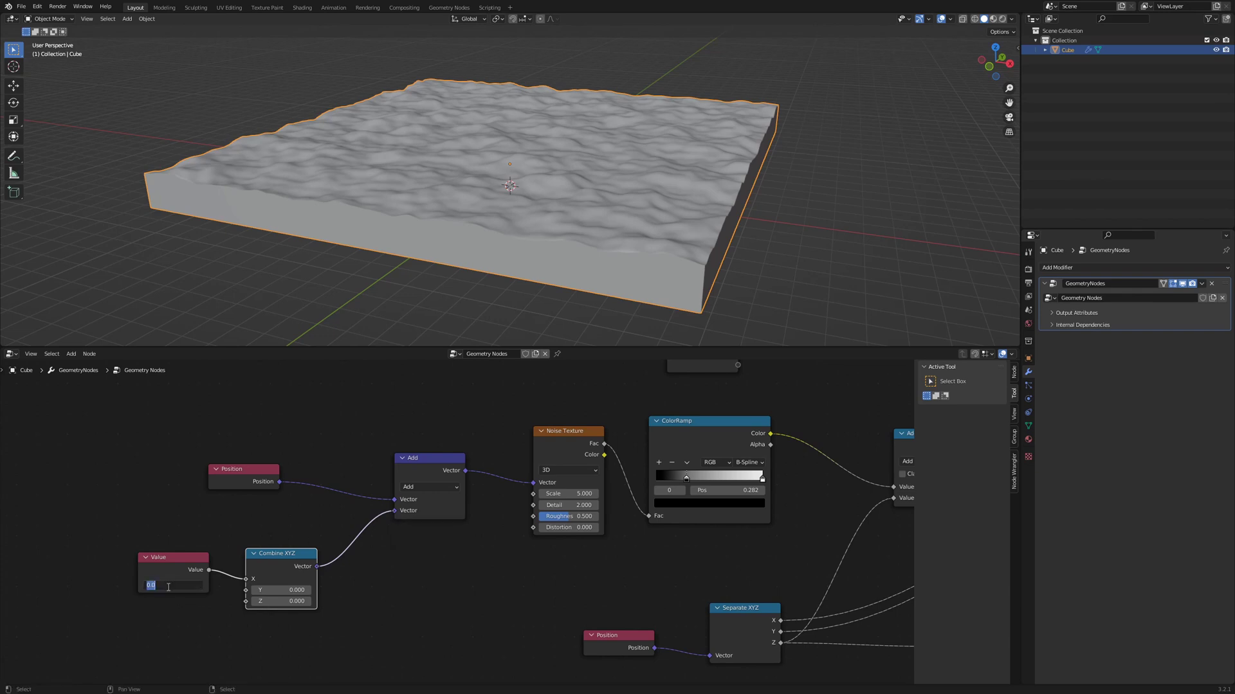
type("#f")
type("rame")
type("/10")
key("Return")
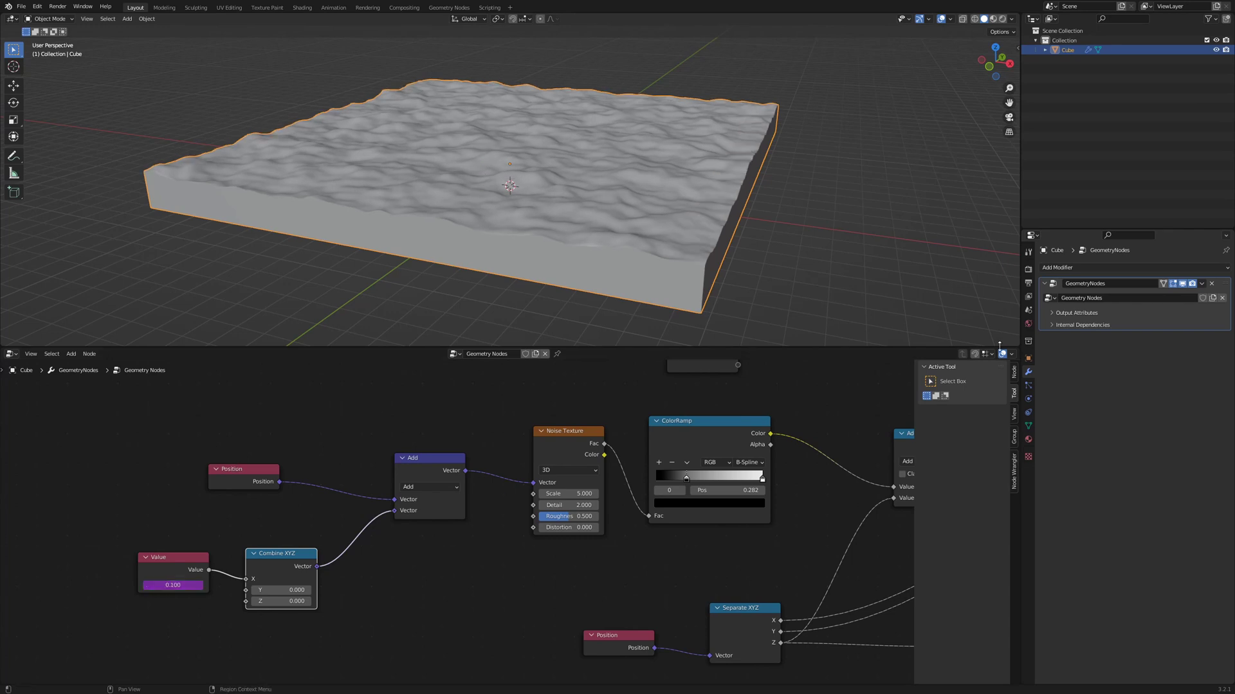
Step: Split the node editor, make the new half a Timeline, and play the wave animation
left_click_drag(1016, 351, 502, 386)
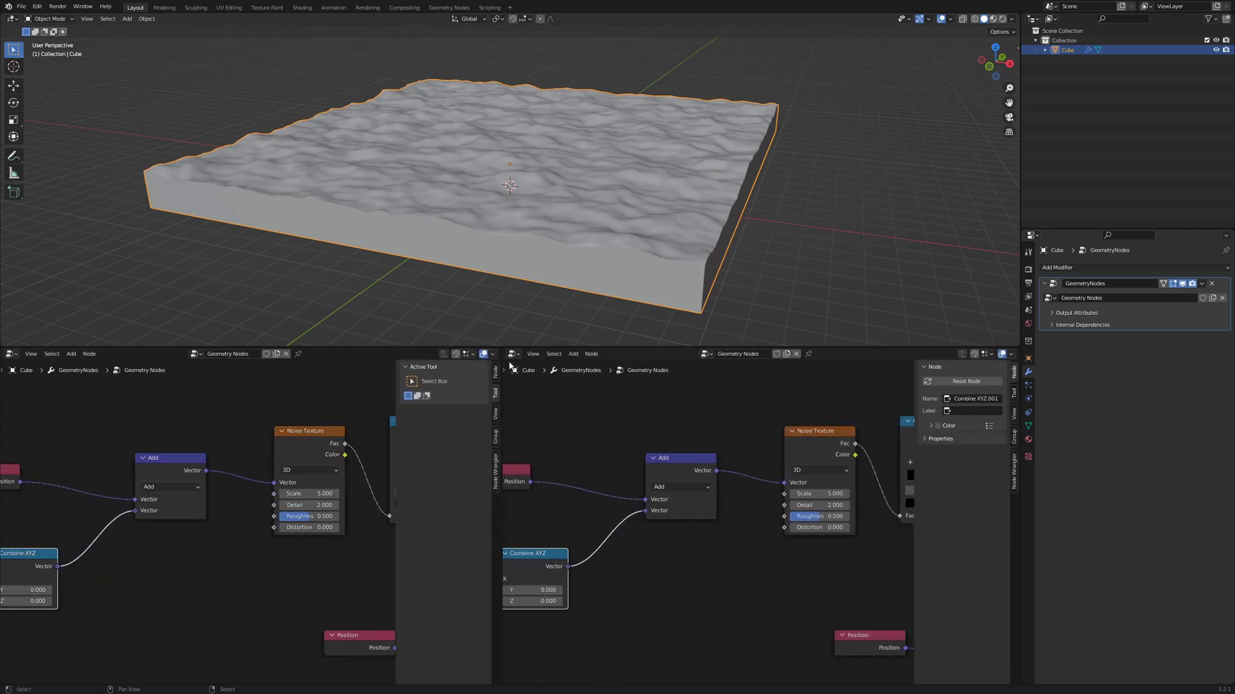
left_click(514, 354)
left_click(633, 392)
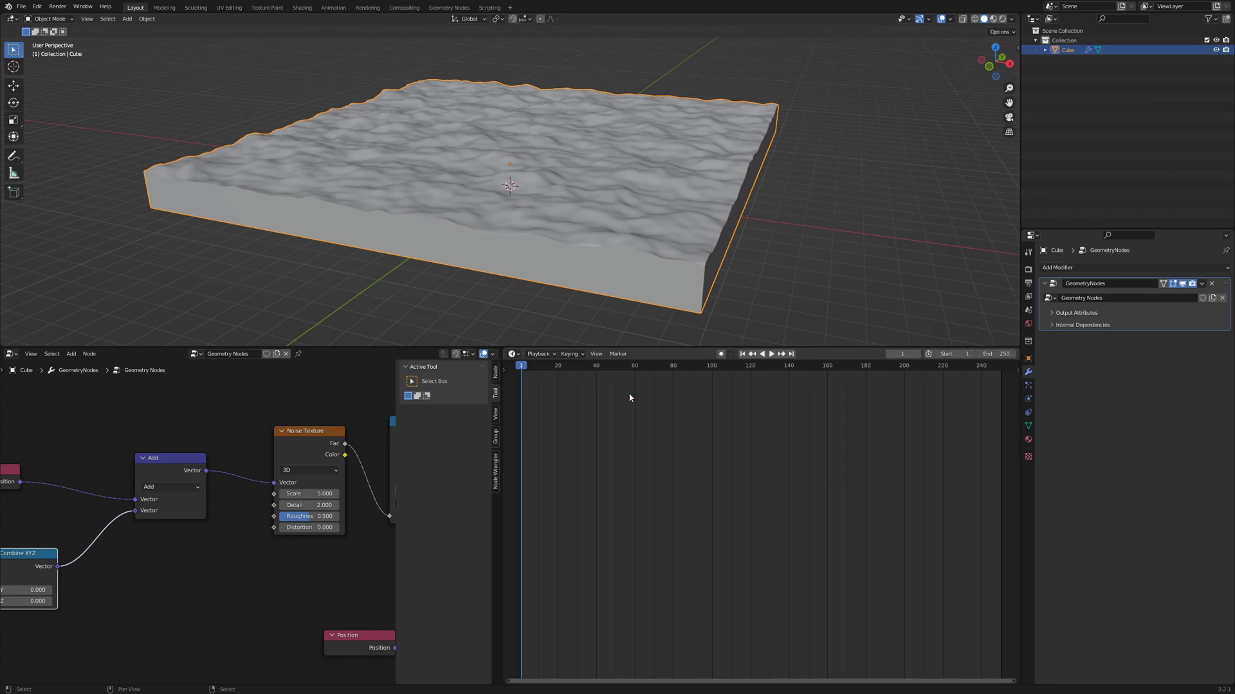
key("space")
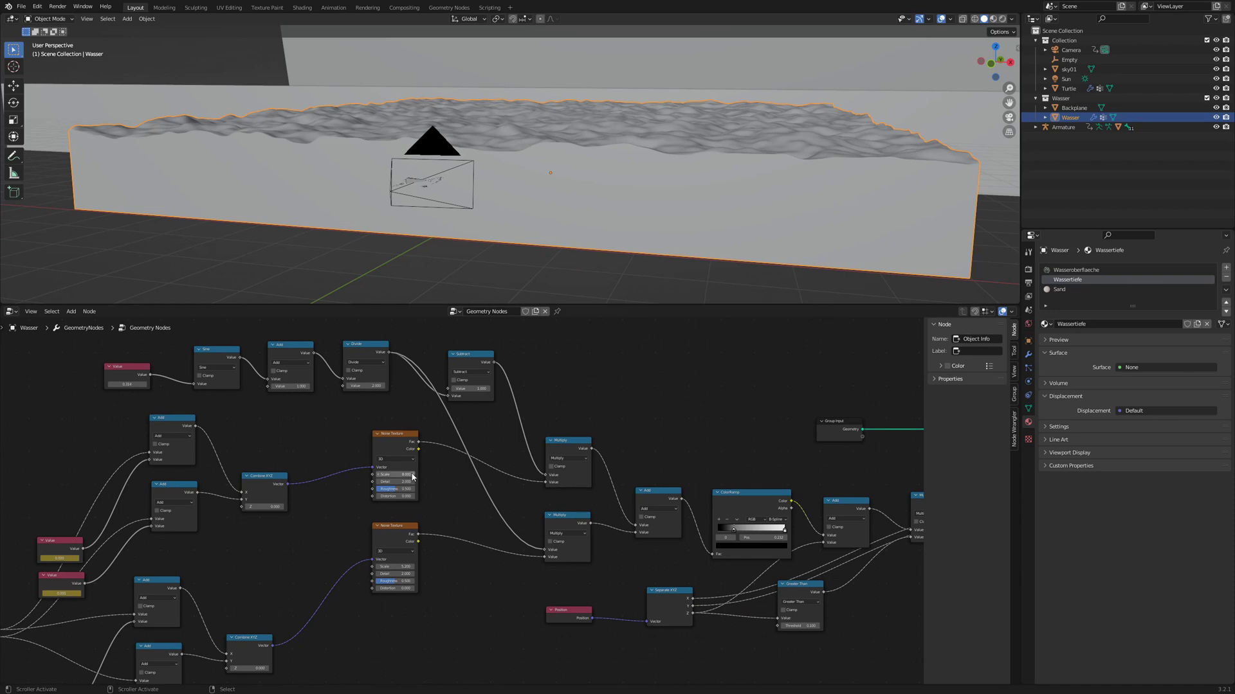
Step: Pan across the Wasser geometry node tree, from its Noise Texture chain to the Group Input
middle_click_drag(284, 535, 399, 502)
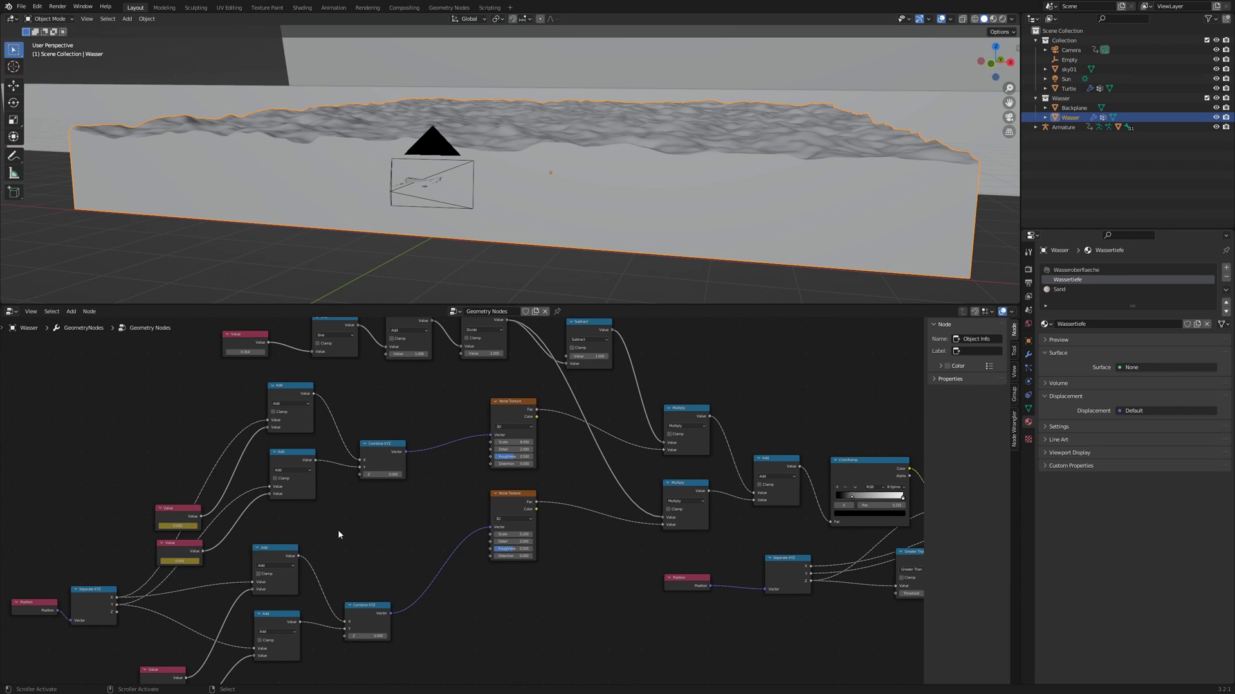
middle_click_drag(435, 489, 413, 518)
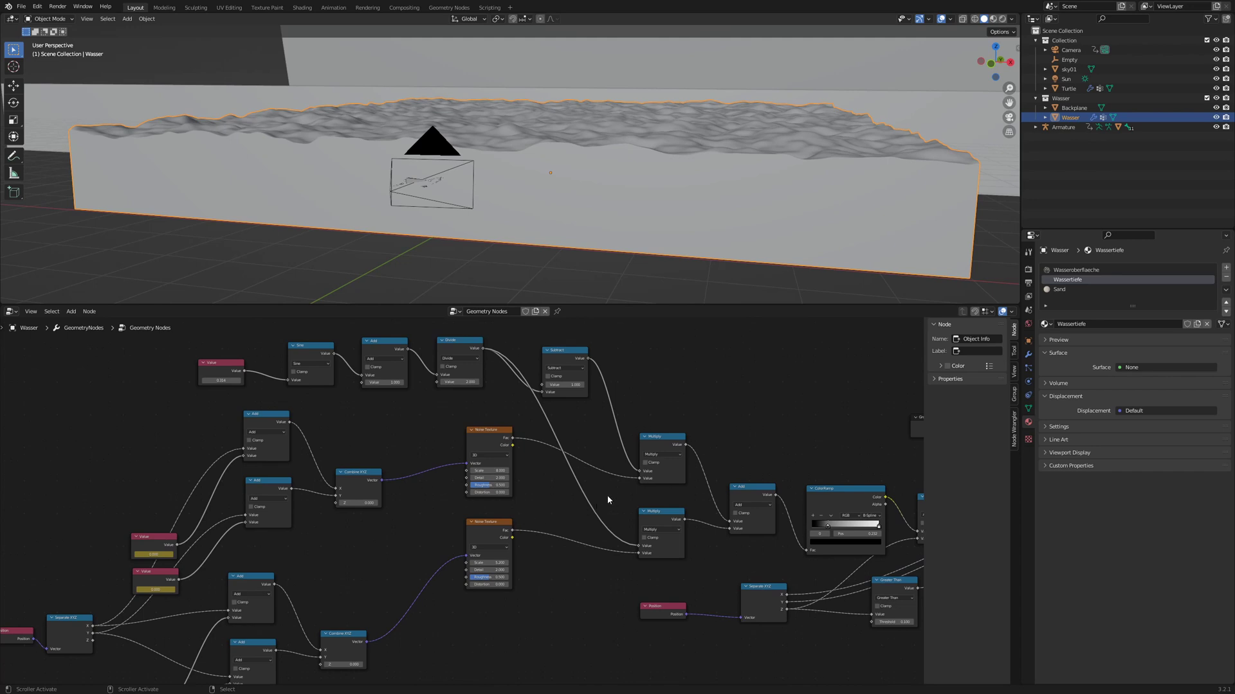
middle_click_drag(603, 499, 518, 498)
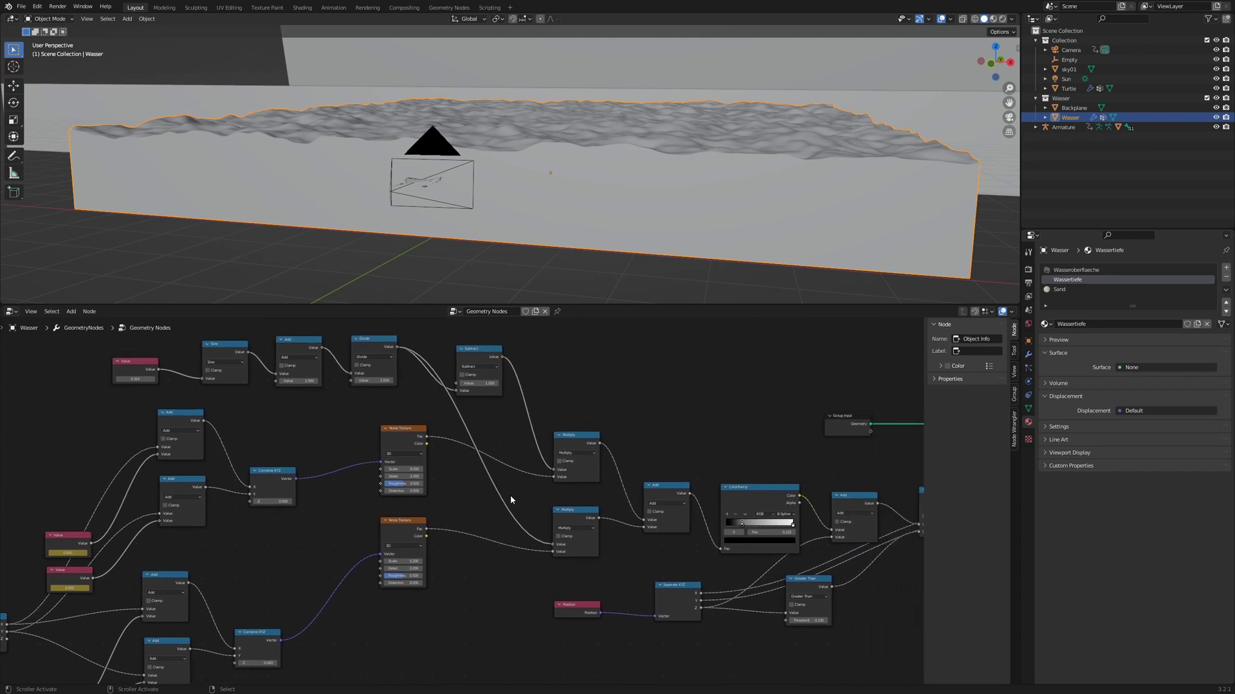